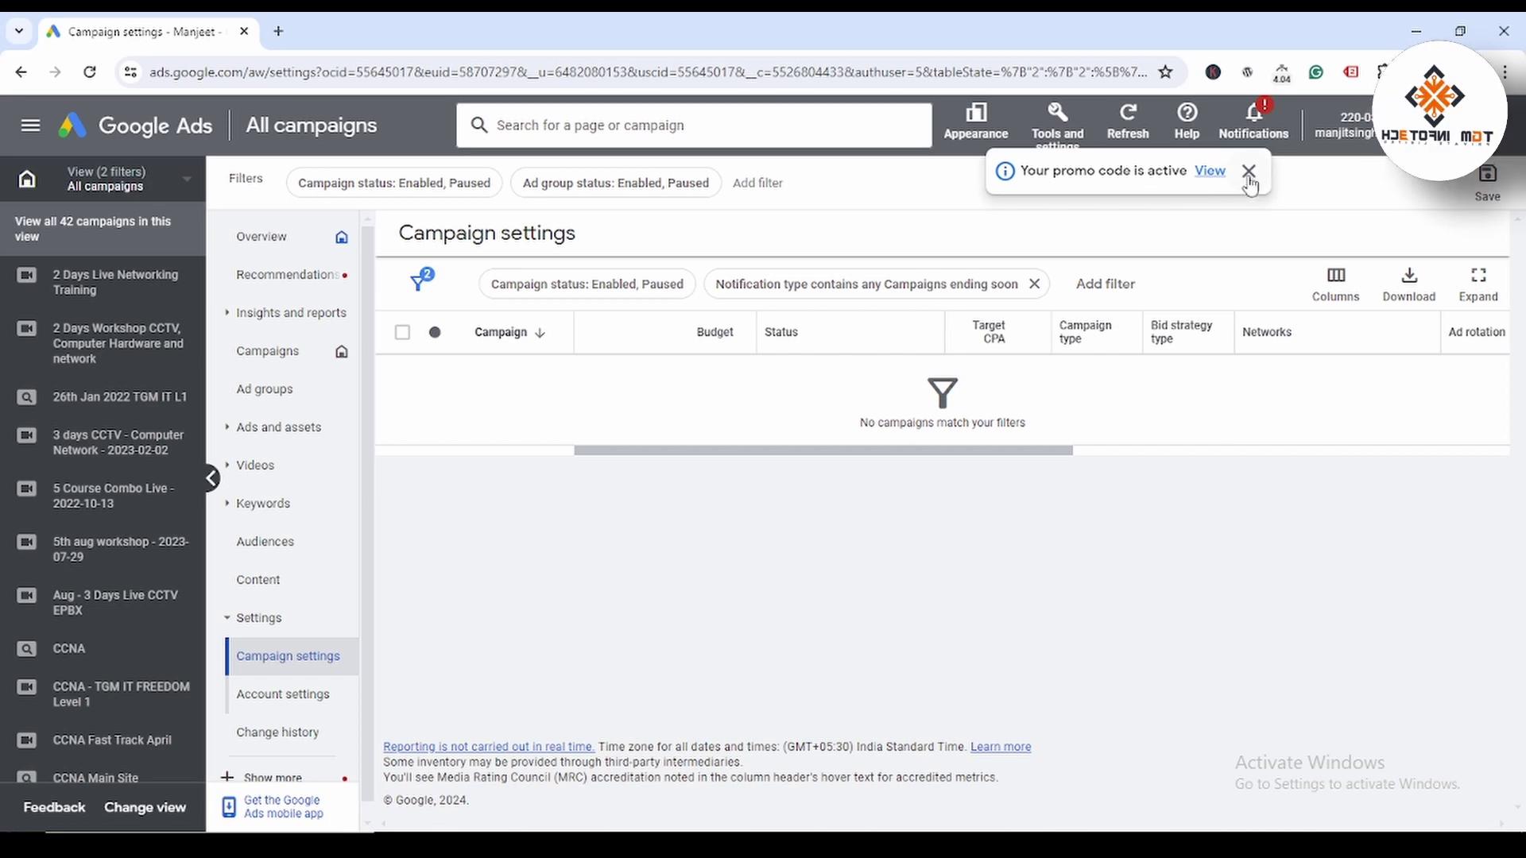
Step: Switch the campaign view to Video campaigns and open the settings of the Year End Sales Ads campaign
{"action": "left_click", "coordinate": [1249, 172]}
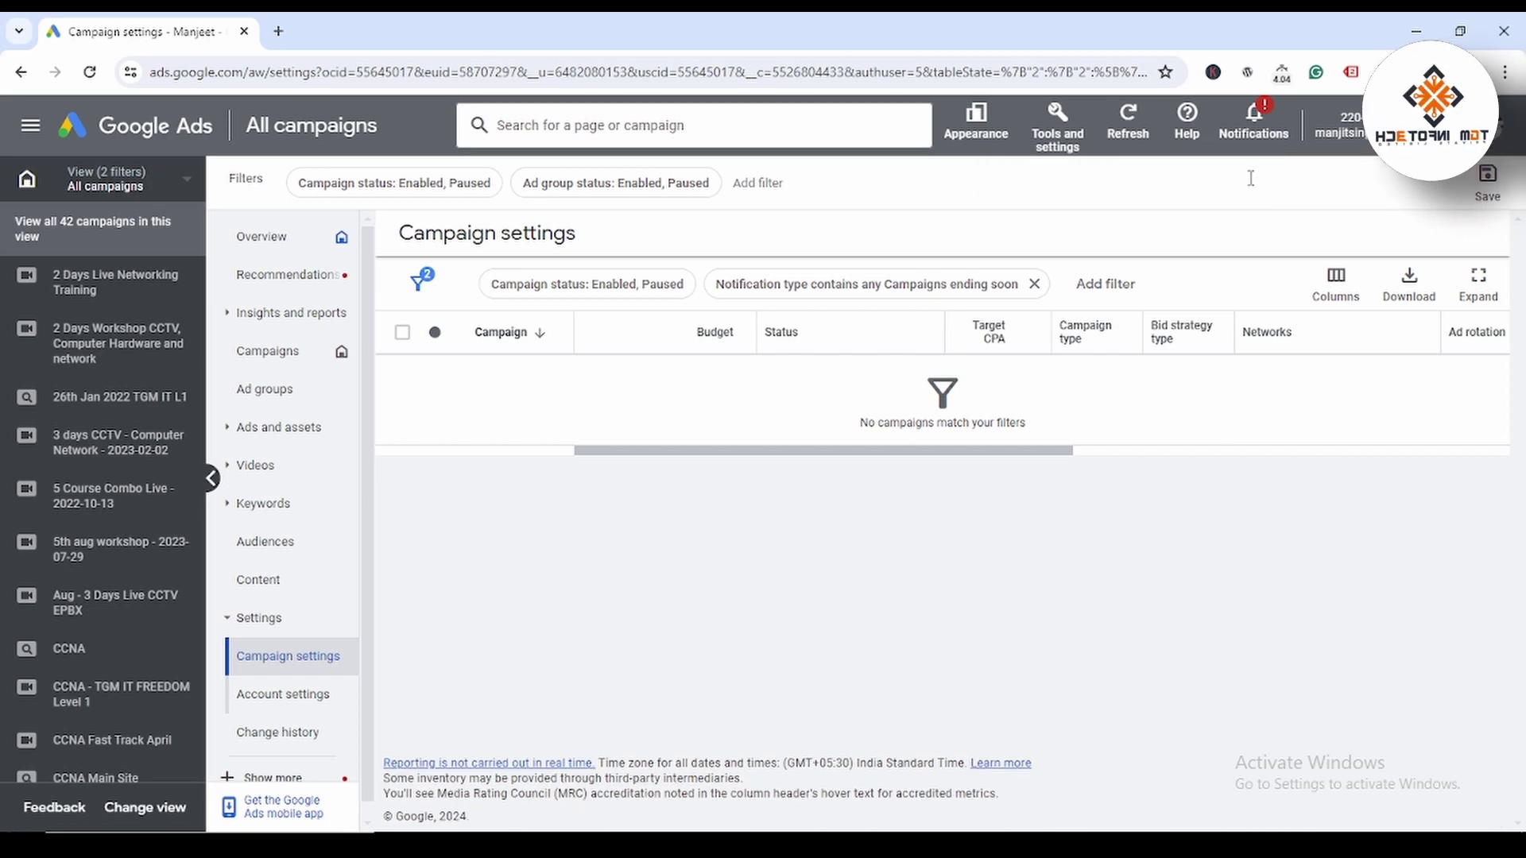
{"action": "scroll", "coordinate": [109, 443], "scroll_direction": "down", "scroll_amount": 5}
{"action": "scroll", "coordinate": [109, 444], "scroll_direction": "up", "scroll_amount": 3}
{"action": "scroll", "coordinate": [110, 444], "scroll_direction": "down", "scroll_amount": 10}
{"action": "scroll", "coordinate": [109, 444], "scroll_direction": "up", "scroll_amount": 12}
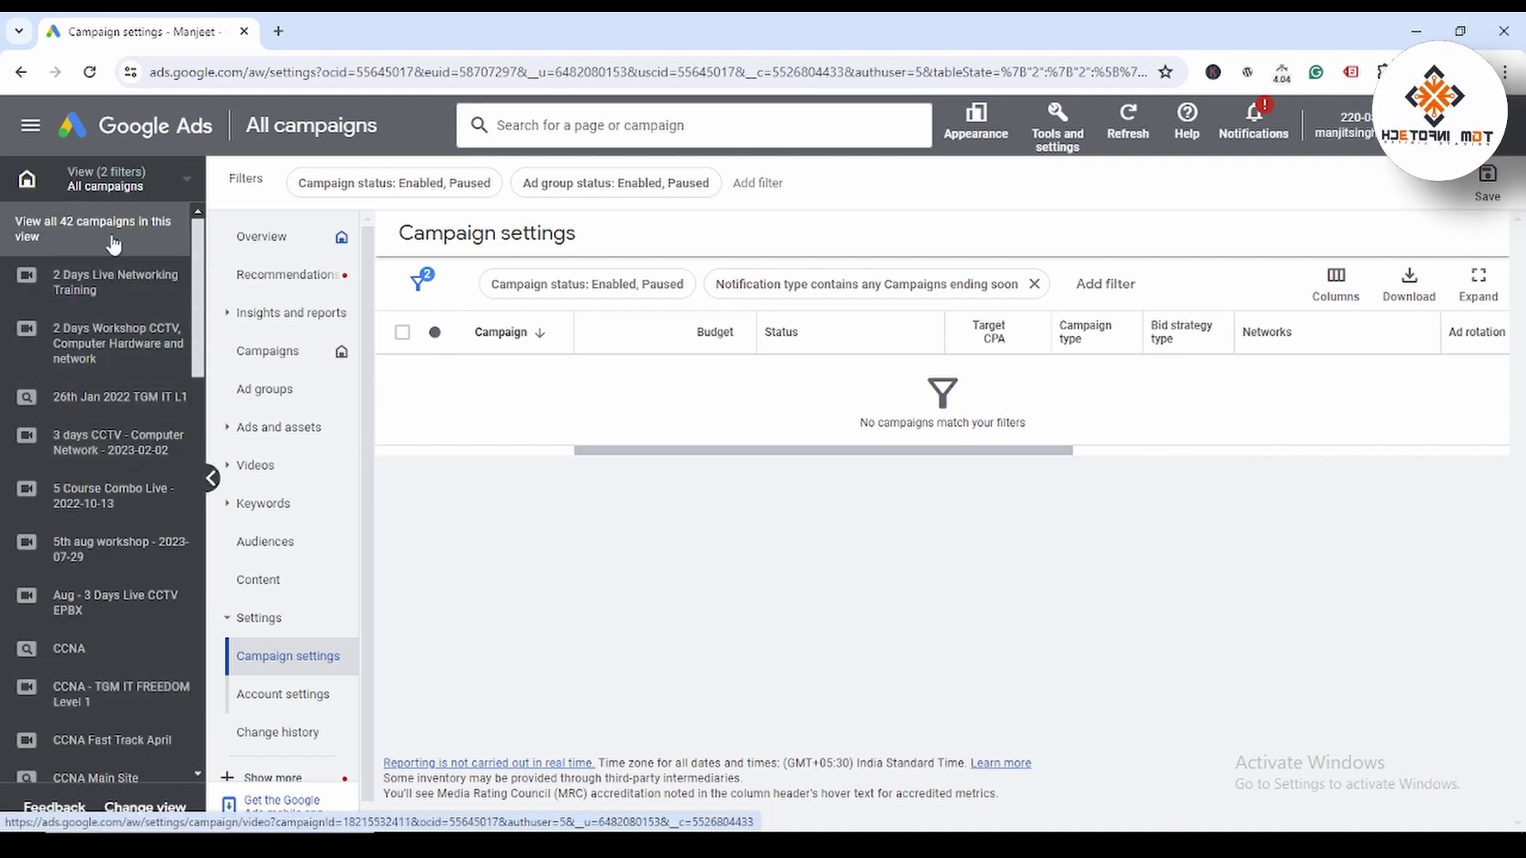
{"action": "left_click", "coordinate": [169, 177]}
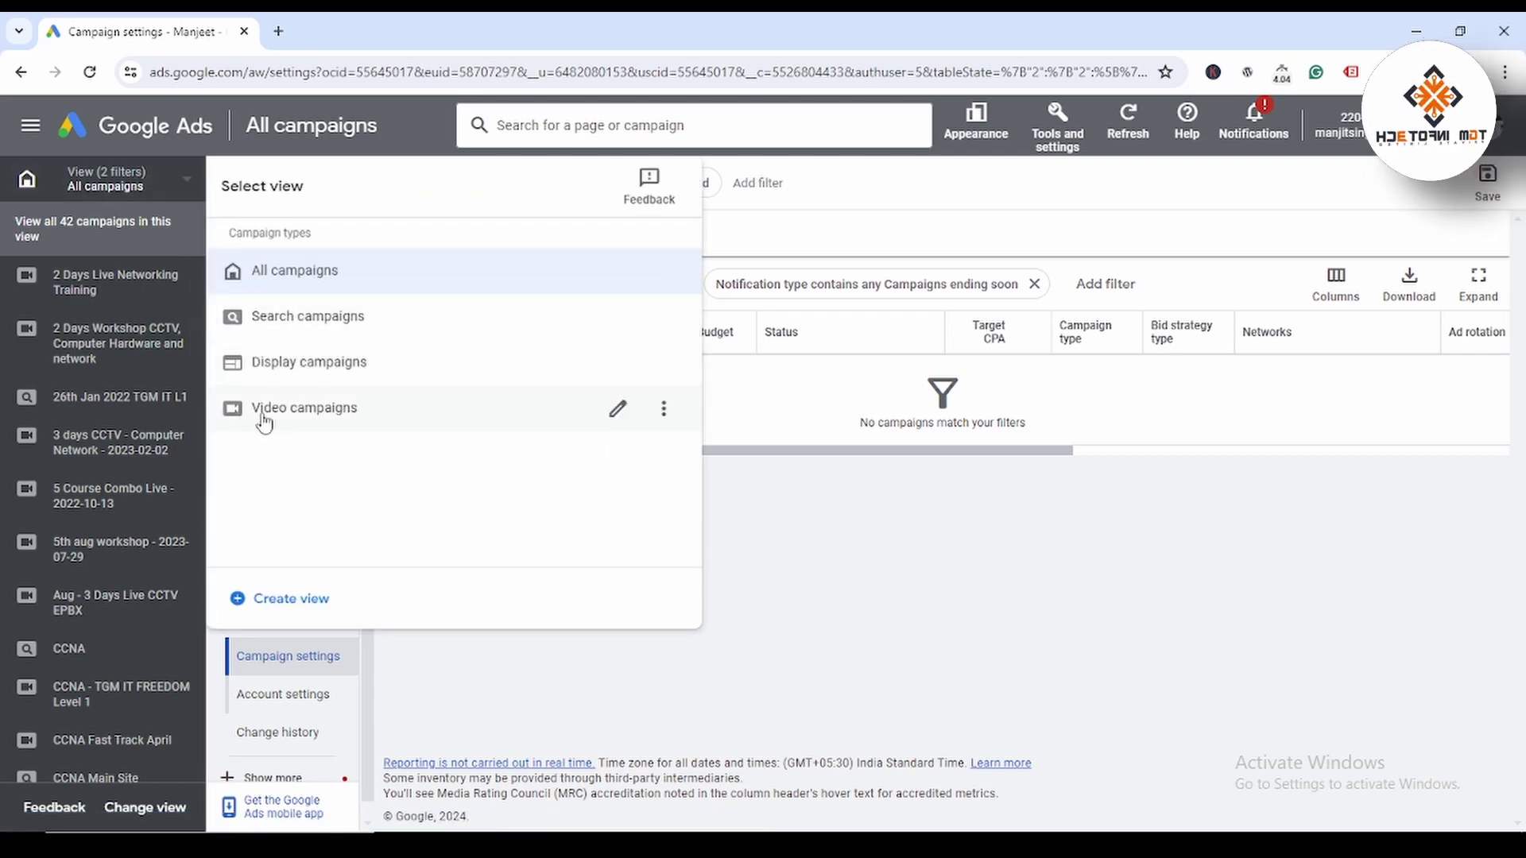
{"action": "left_click", "coordinate": [262, 415]}
{"action": "scroll", "coordinate": [121, 407], "scroll_direction": "down", "scroll_amount": 15}
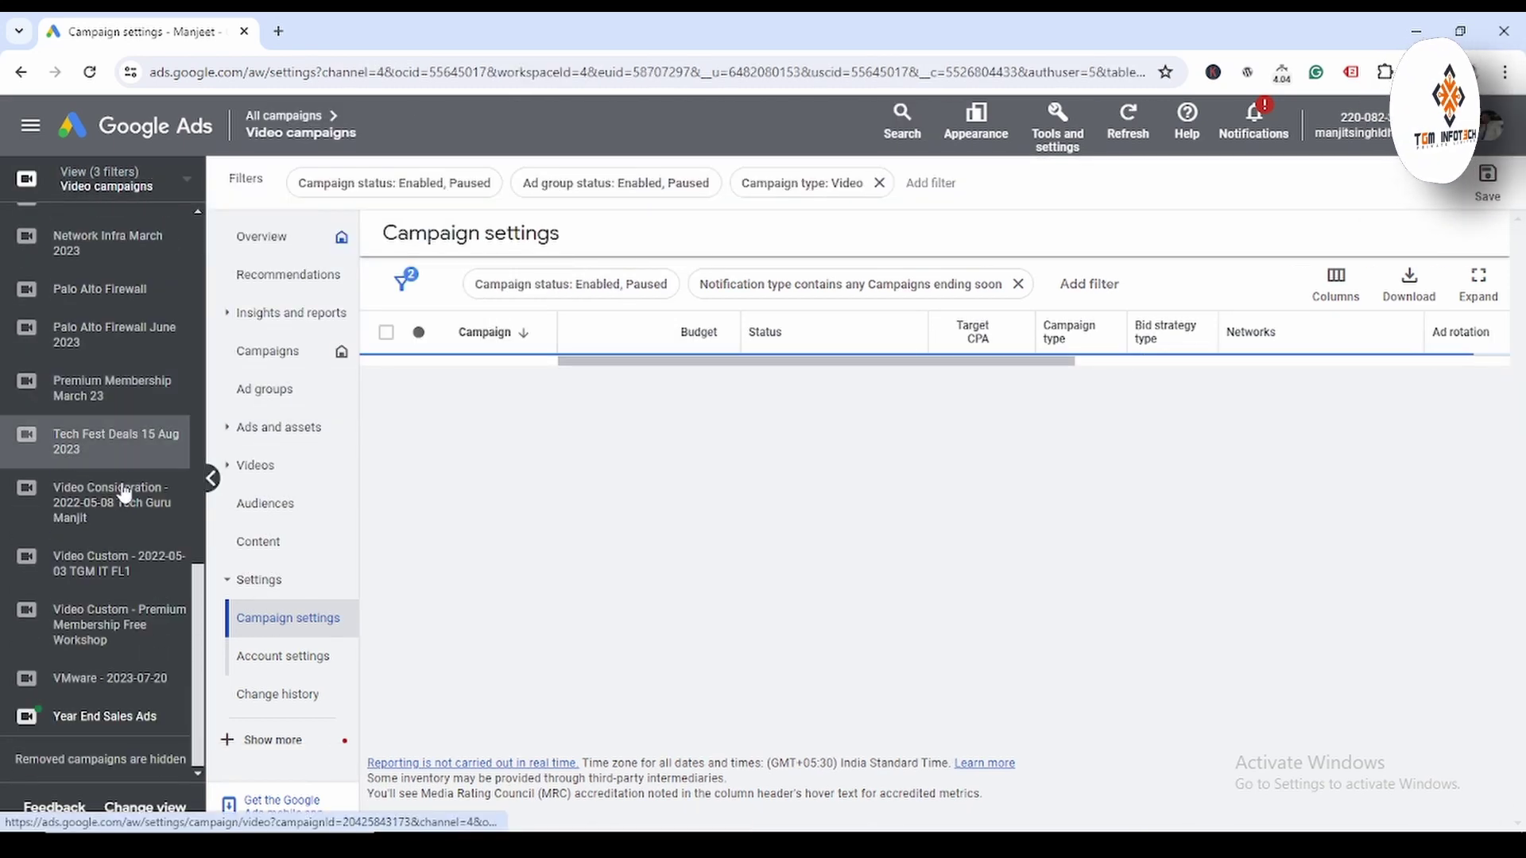
{"action": "left_click", "coordinate": [131, 724]}
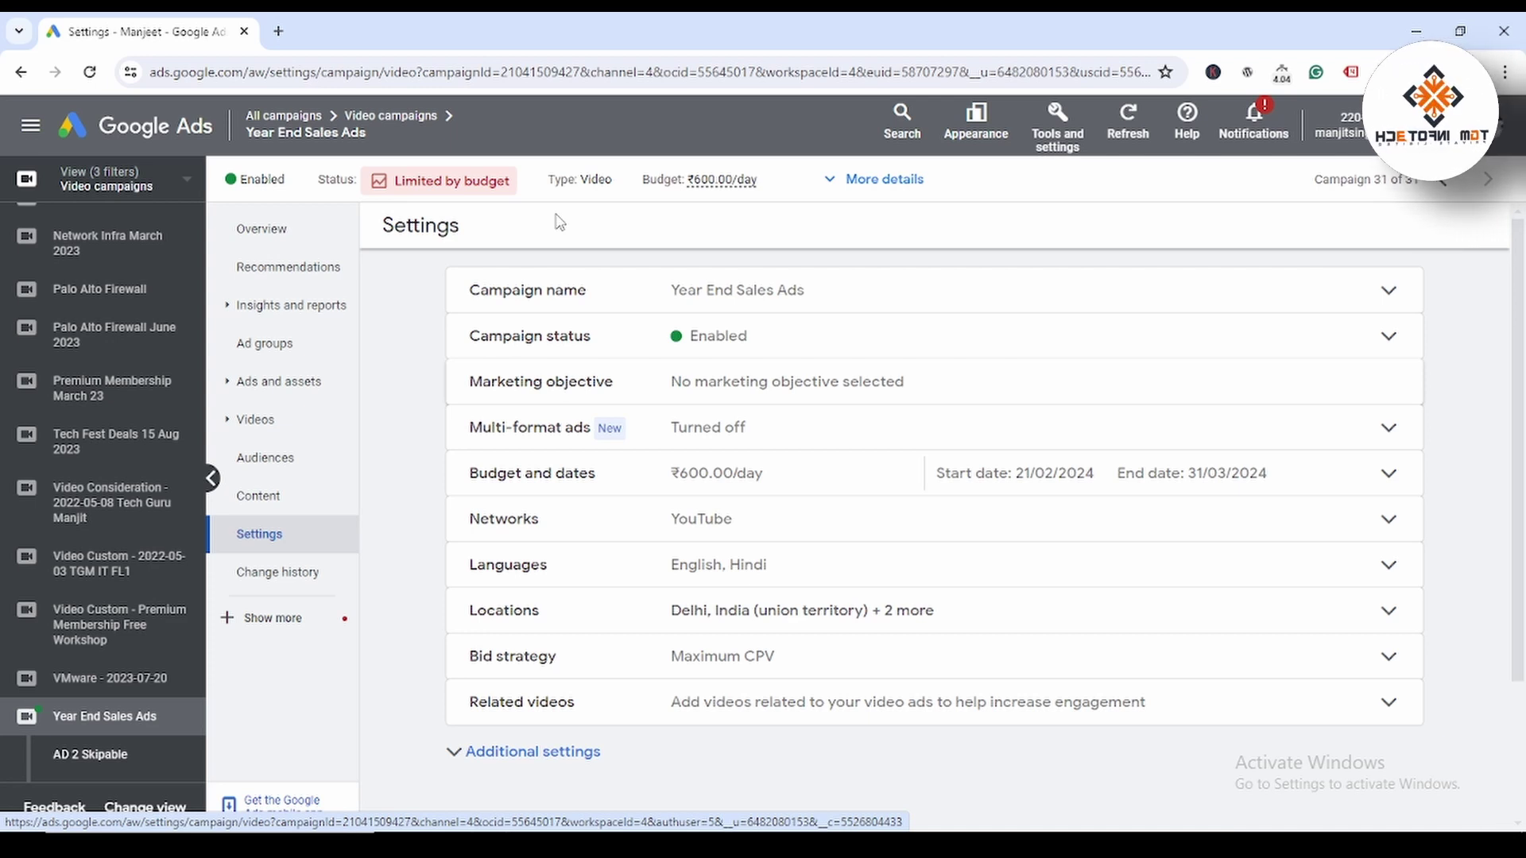
Step: Launch Calculator, multiply 10 by 54, and close it again
{"action": "key", "text": "super+r"}
{"action": "key", "text": "Return"}
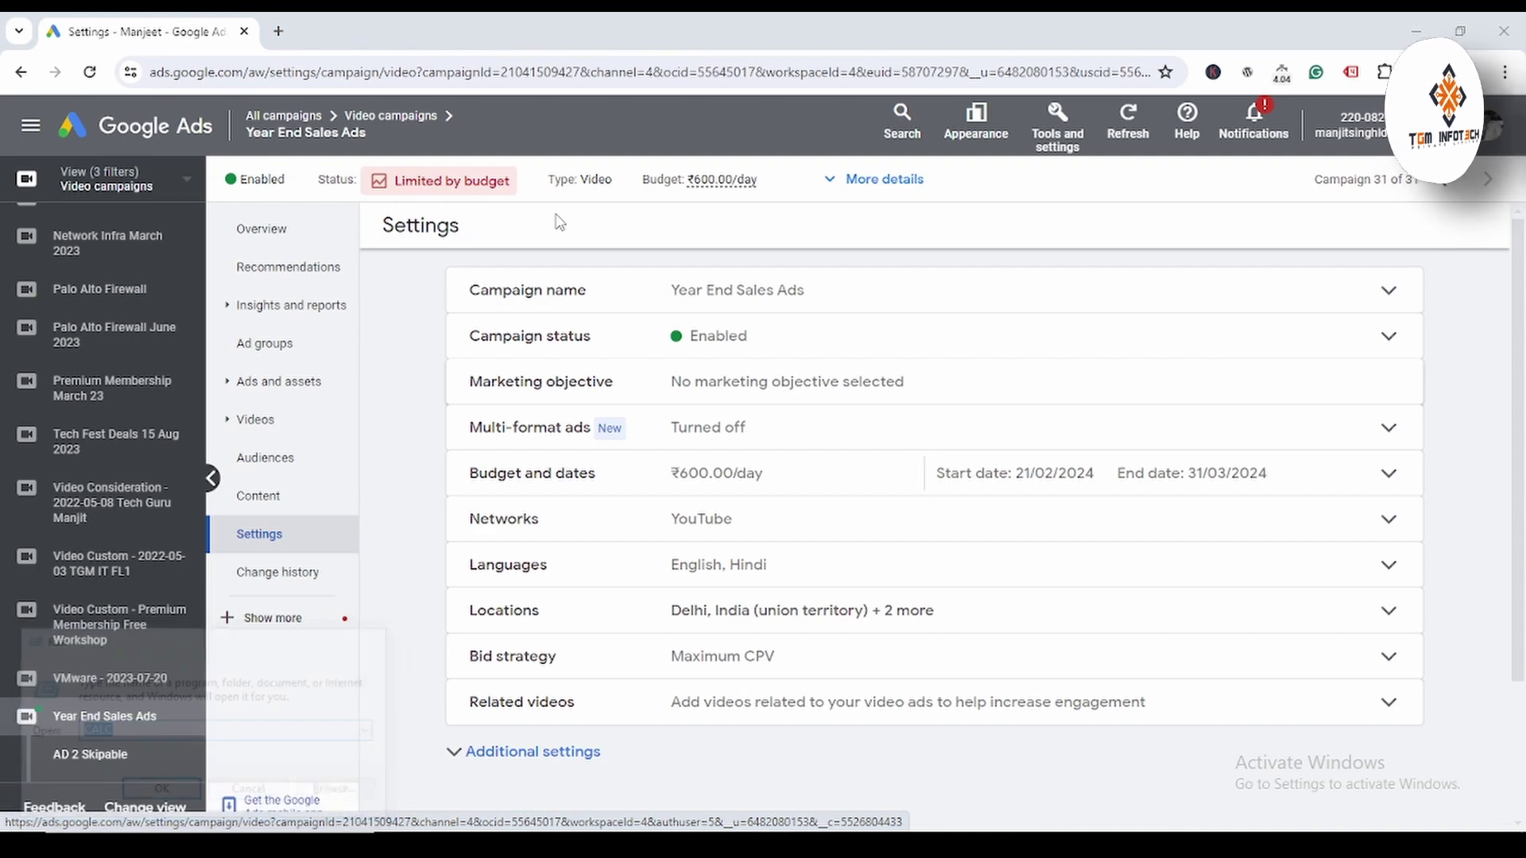
{"action": "type", "text": "10"}
{"action": "key", "text": "asterisk"}
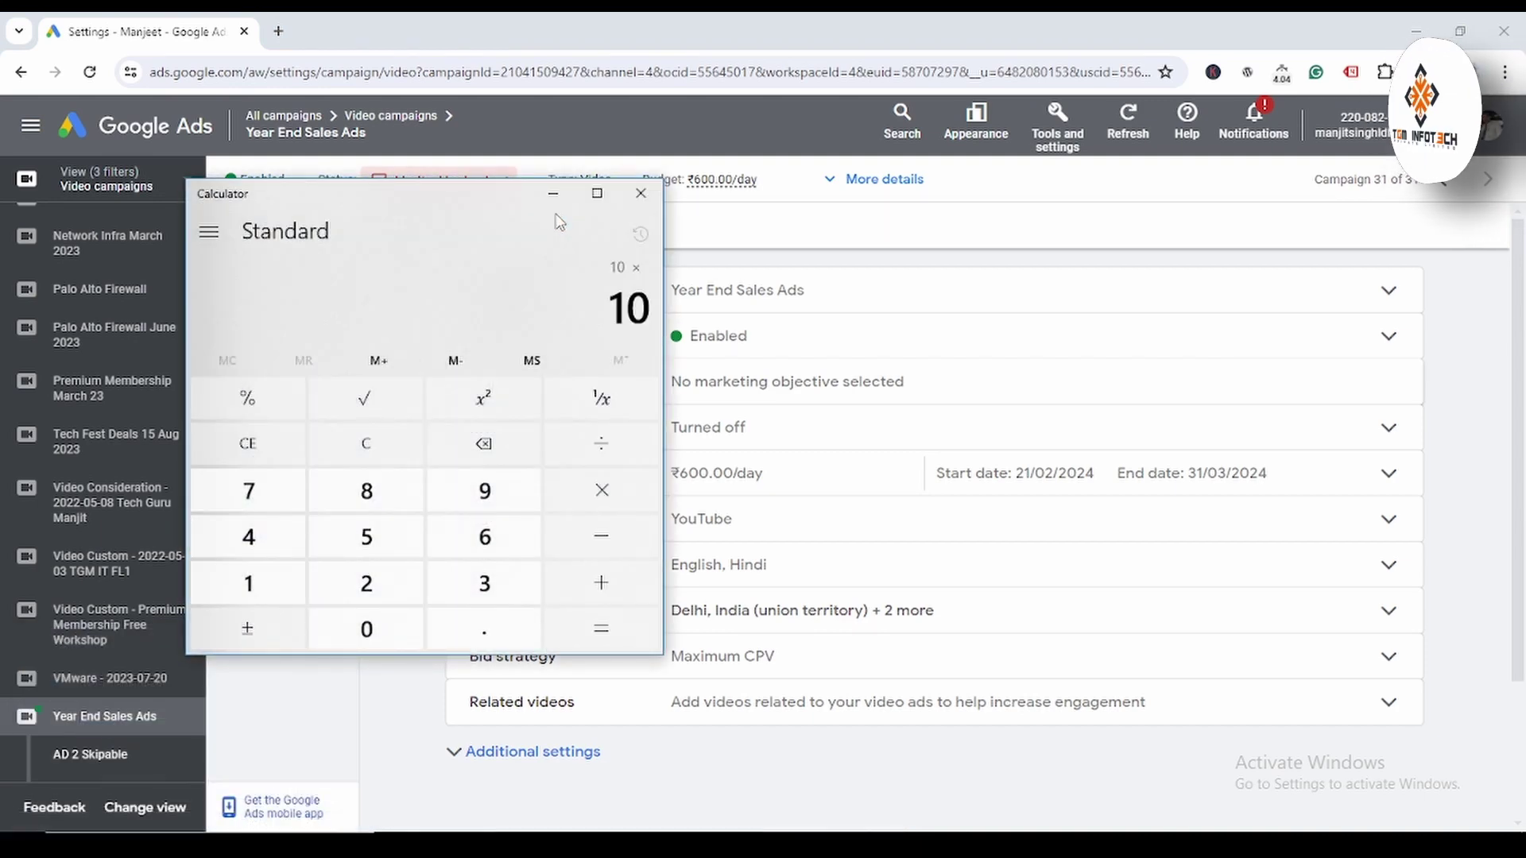
{"action": "type", "text": "54"}
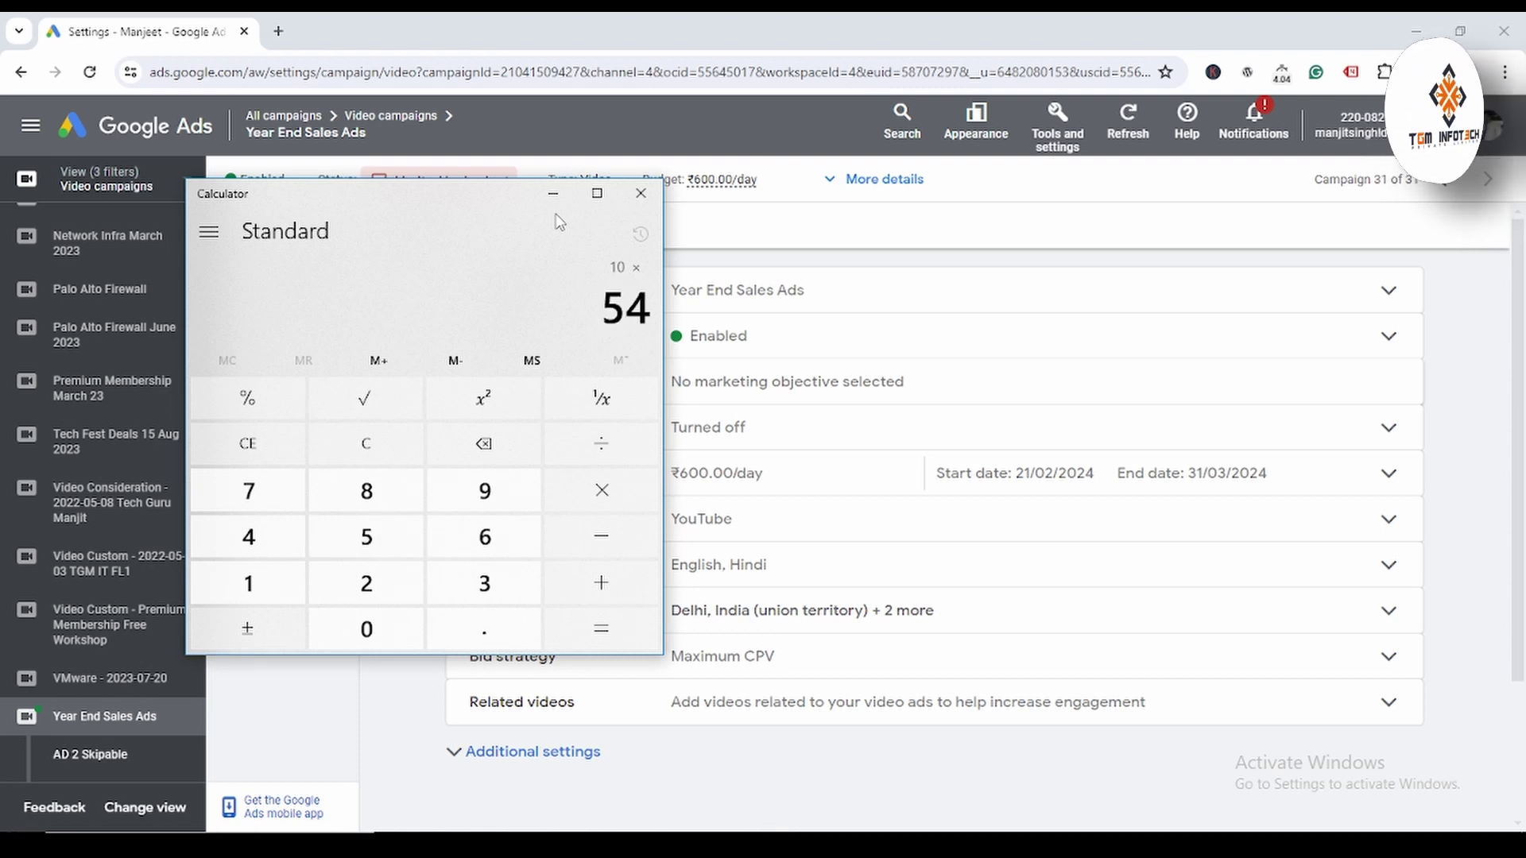
{"action": "key", "text": "Return"}
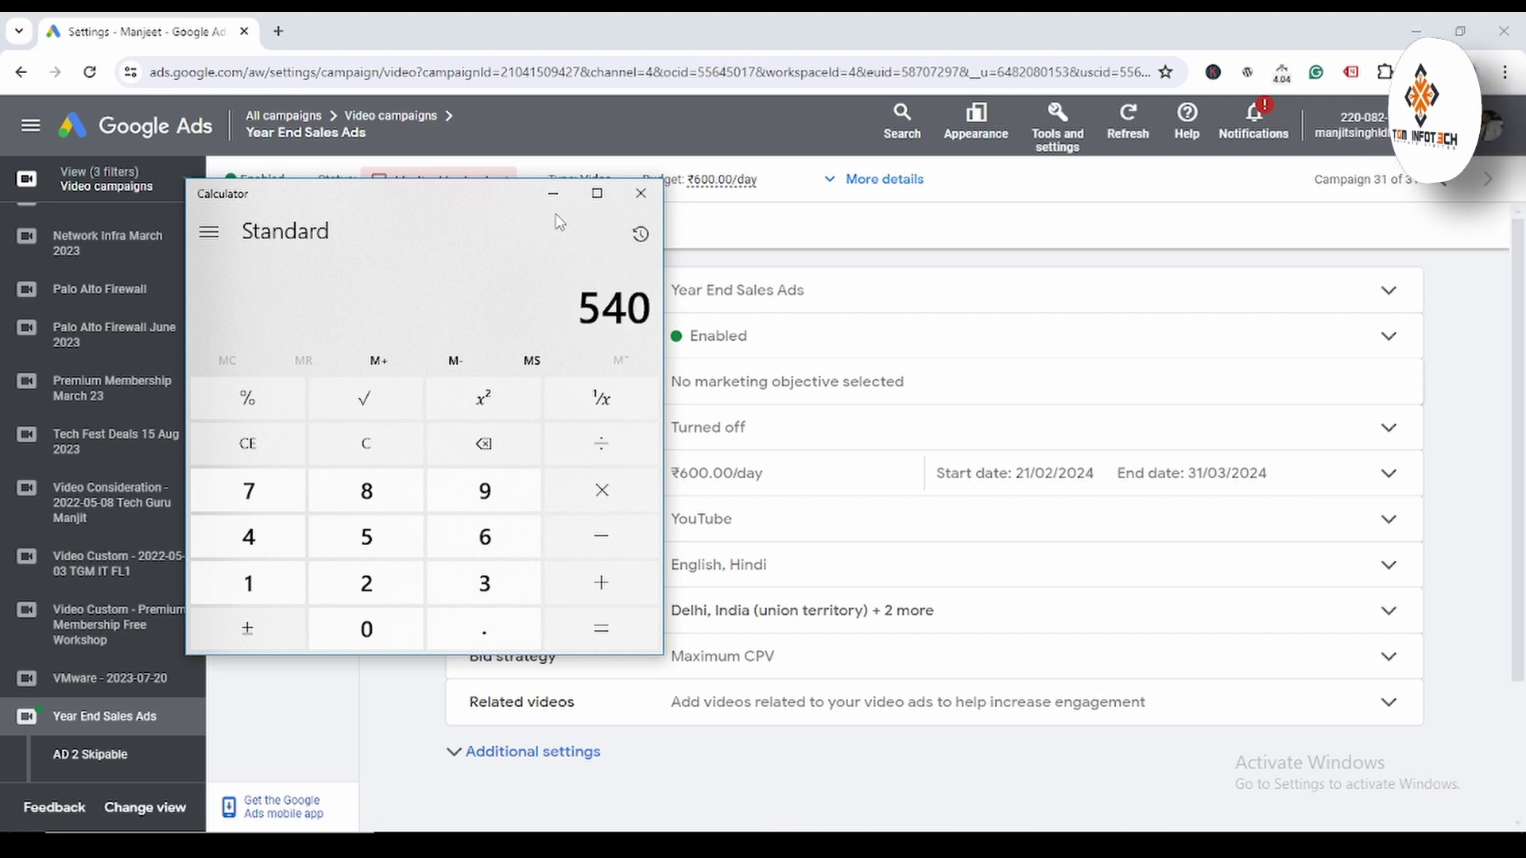
{"action": "left_click", "coordinate": [638, 199]}
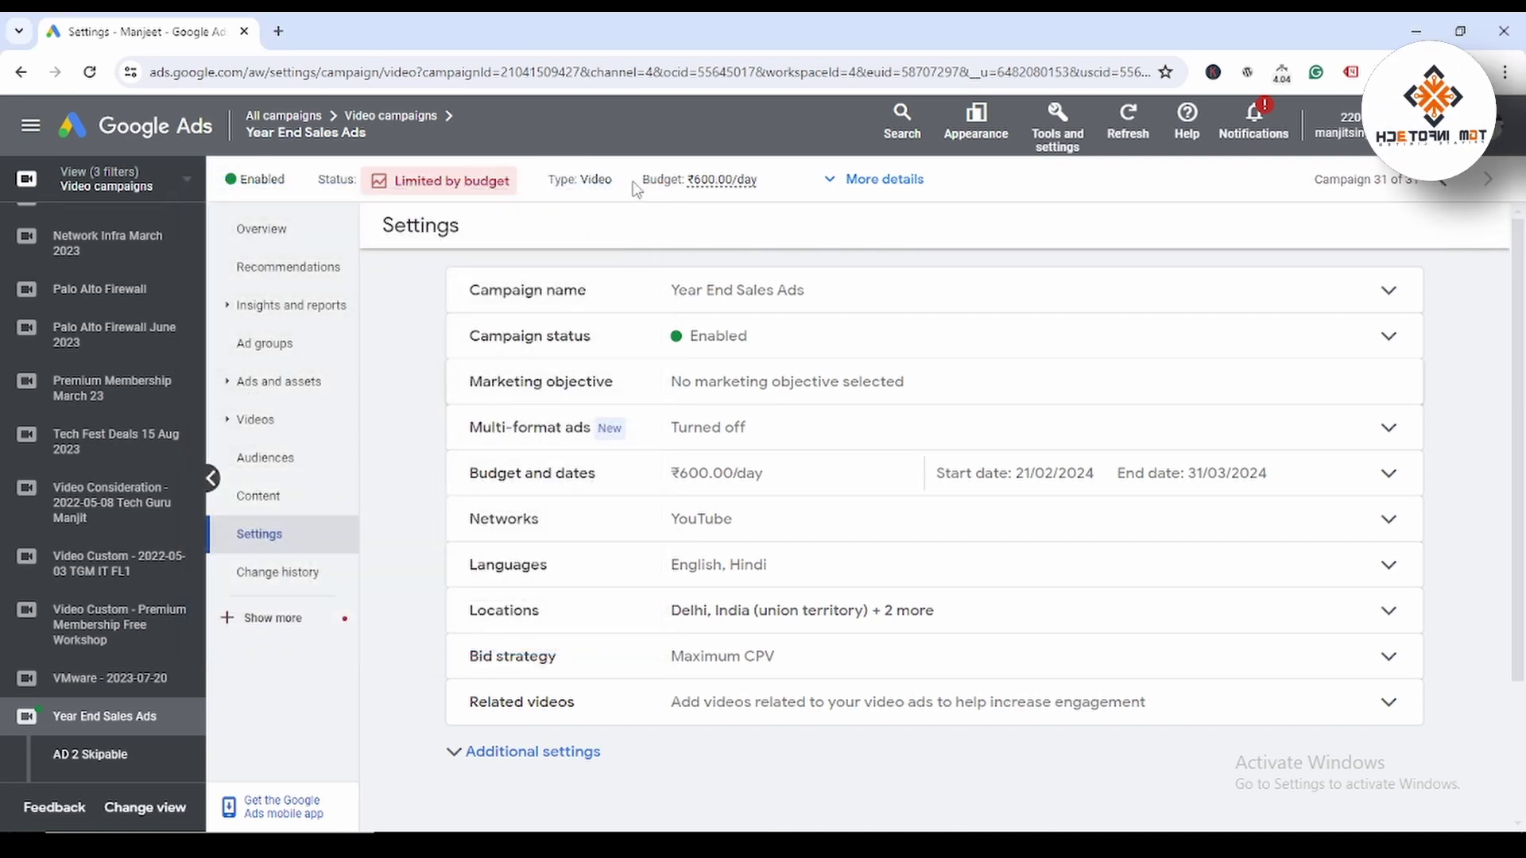
Step: Review the suggested daily budget increases behind the campaign's Limited by budget status and leave without applying any
{"action": "left_click", "coordinate": [629, 64]}
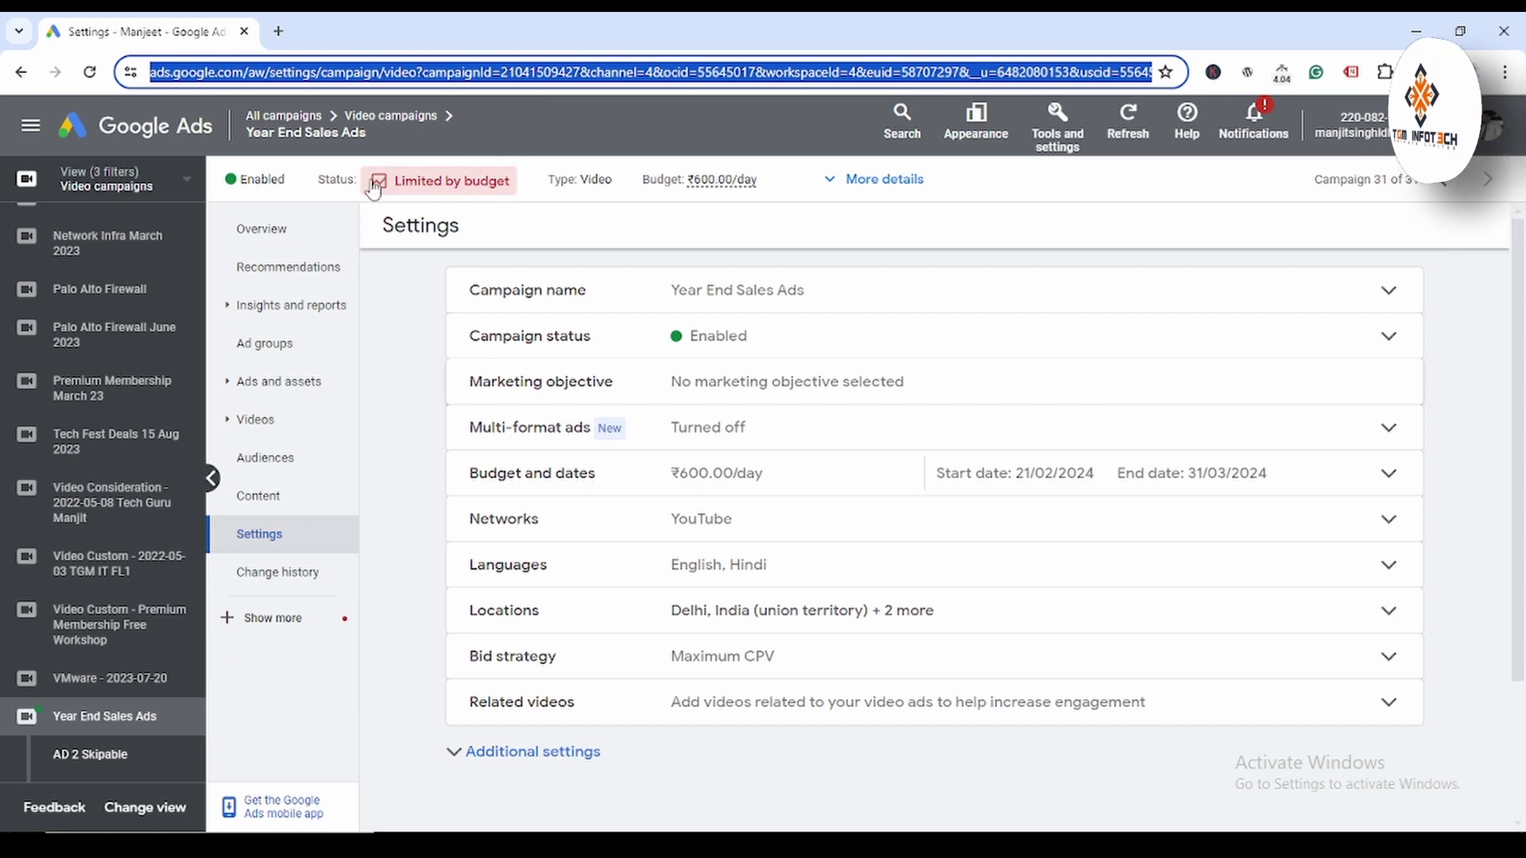
{"action": "left_click", "coordinate": [470, 194]}
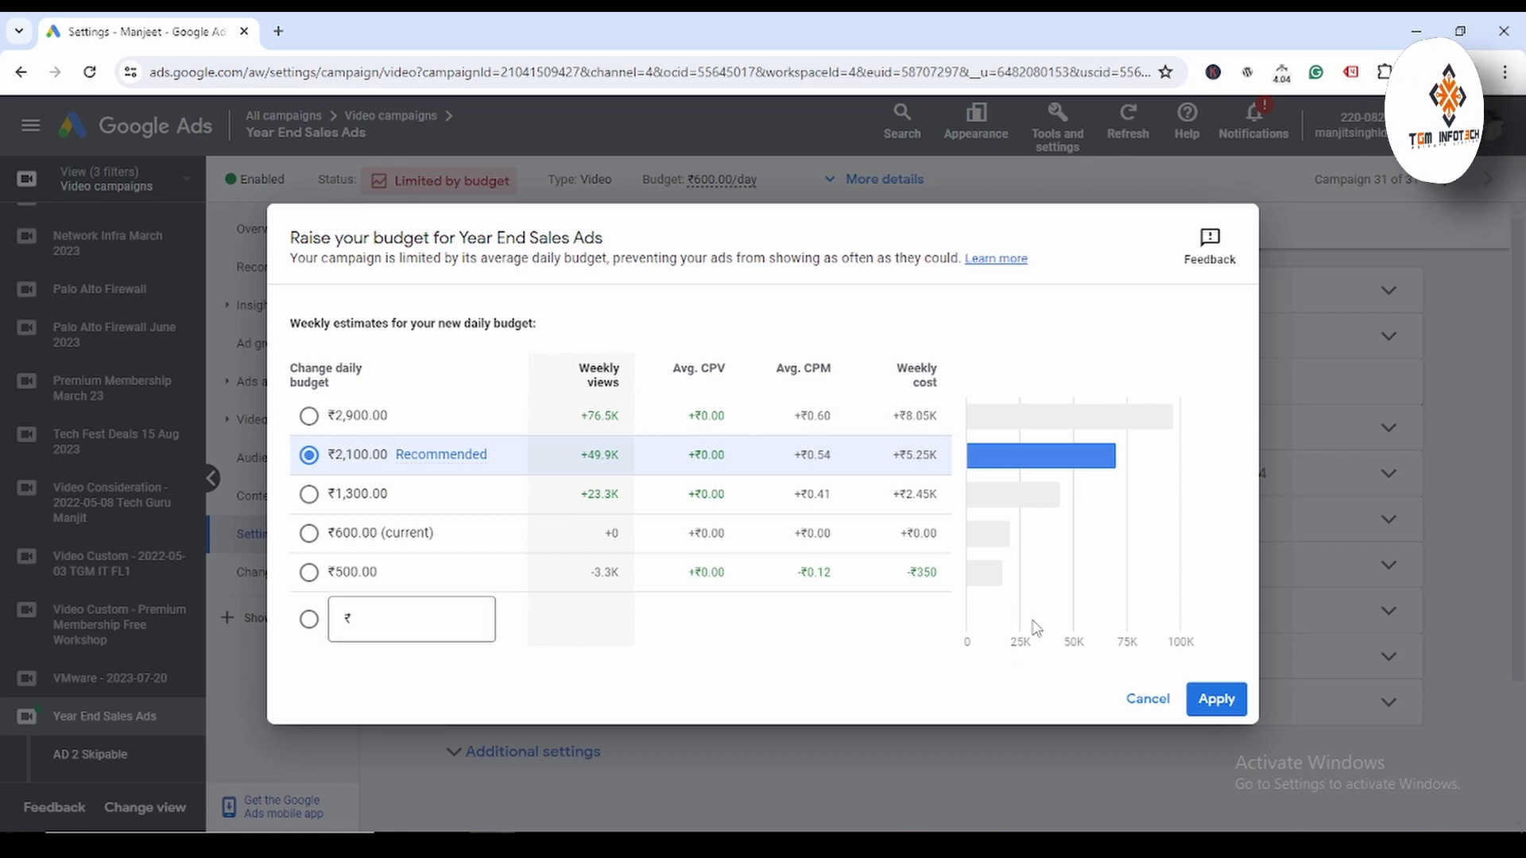
{"action": "left_click", "coordinate": [1146, 704]}
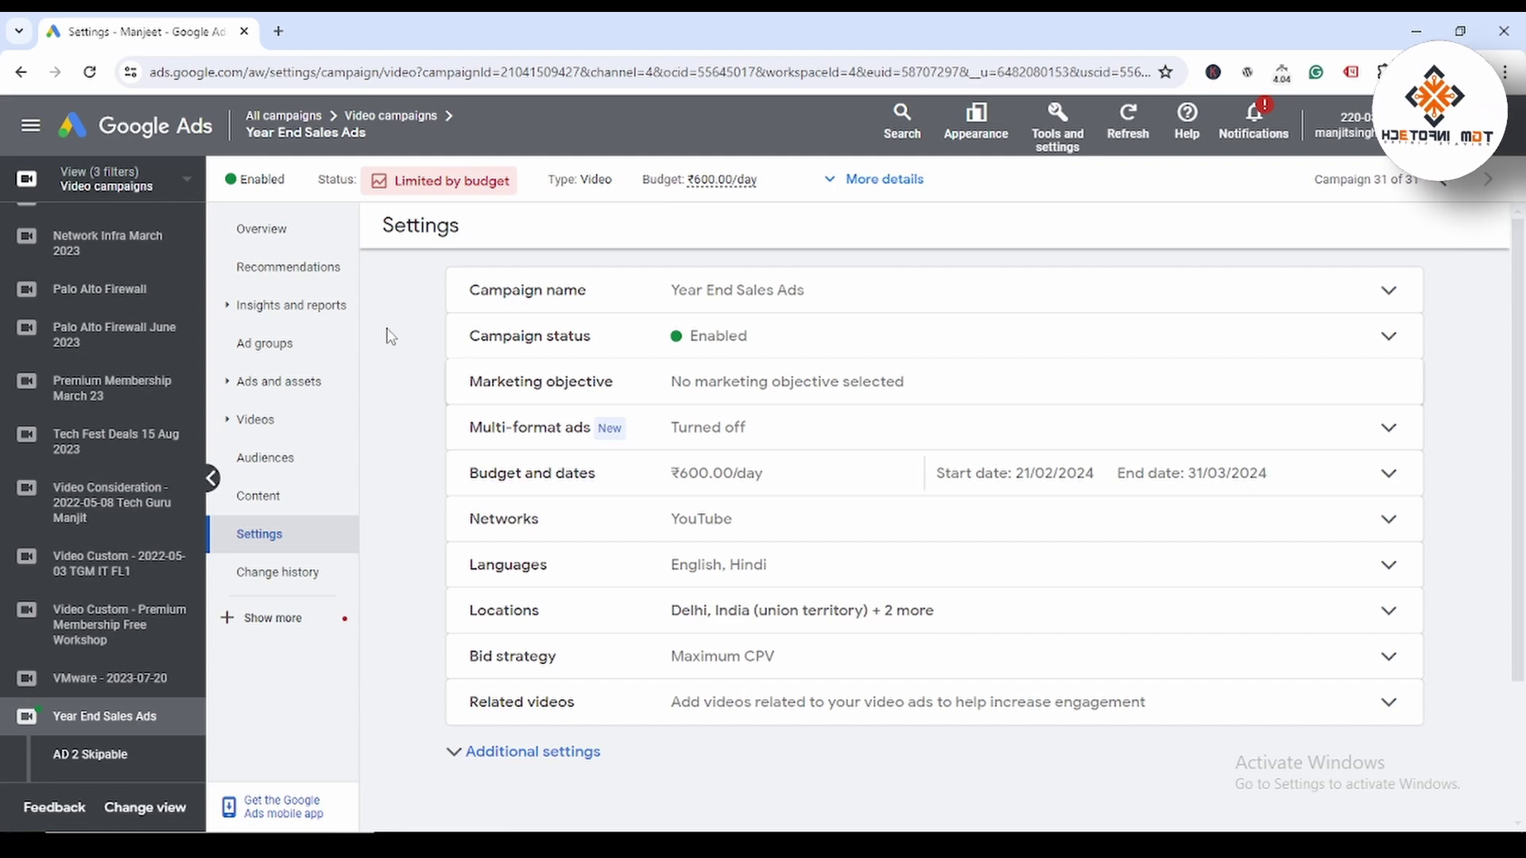
Step: Pause the "20+ Hours Cisco CCNA Full Course in Hindi | CCNA in Hindi" placement in the campaign's content list
{"action": "left_click", "coordinate": [262, 496]}
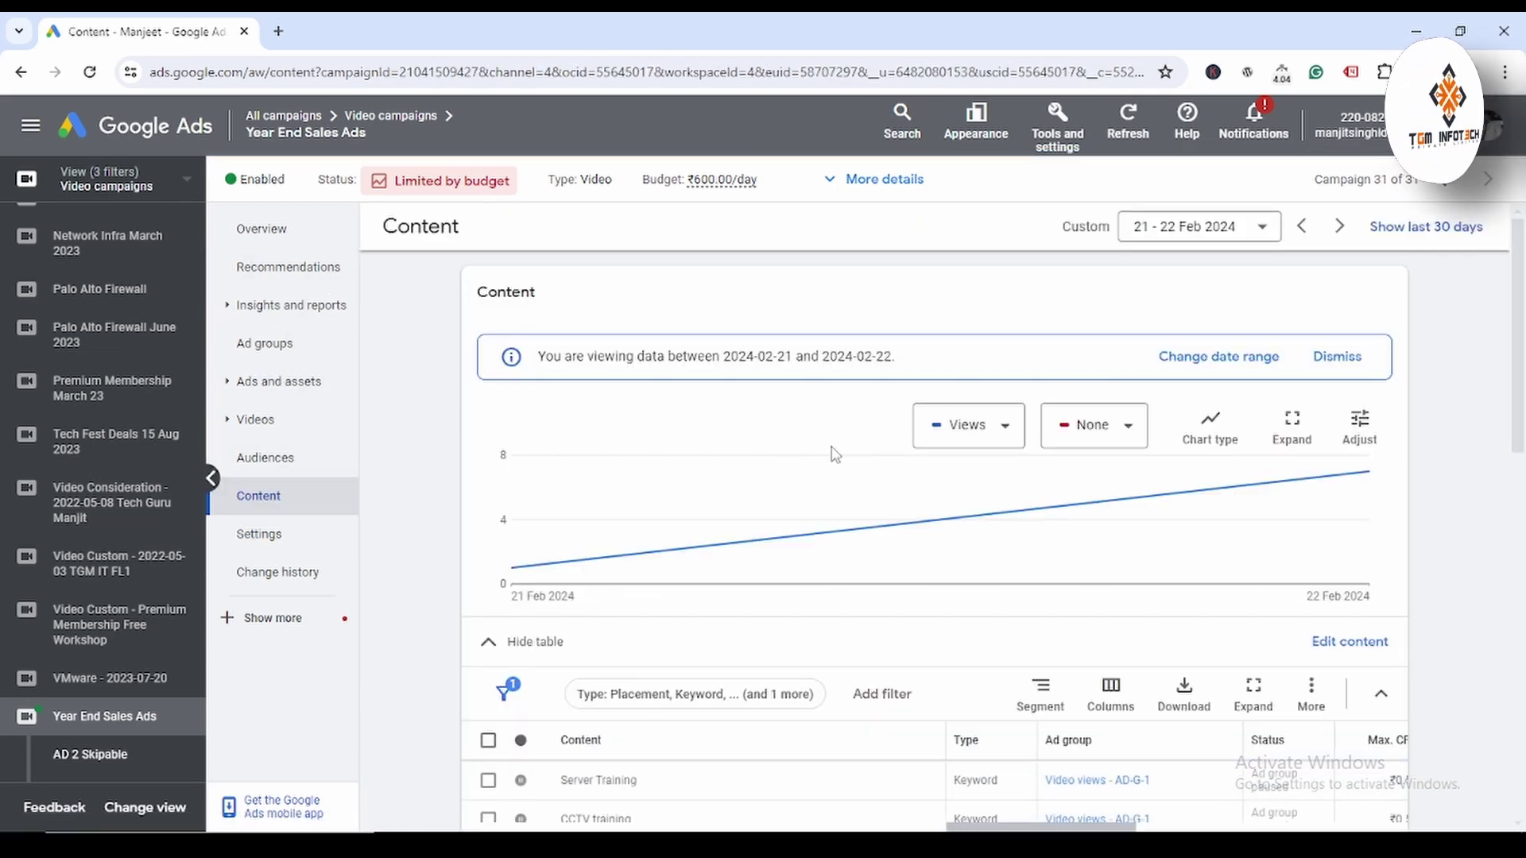
{"action": "scroll", "coordinate": [835, 455], "scroll_direction": "down", "scroll_amount": 5}
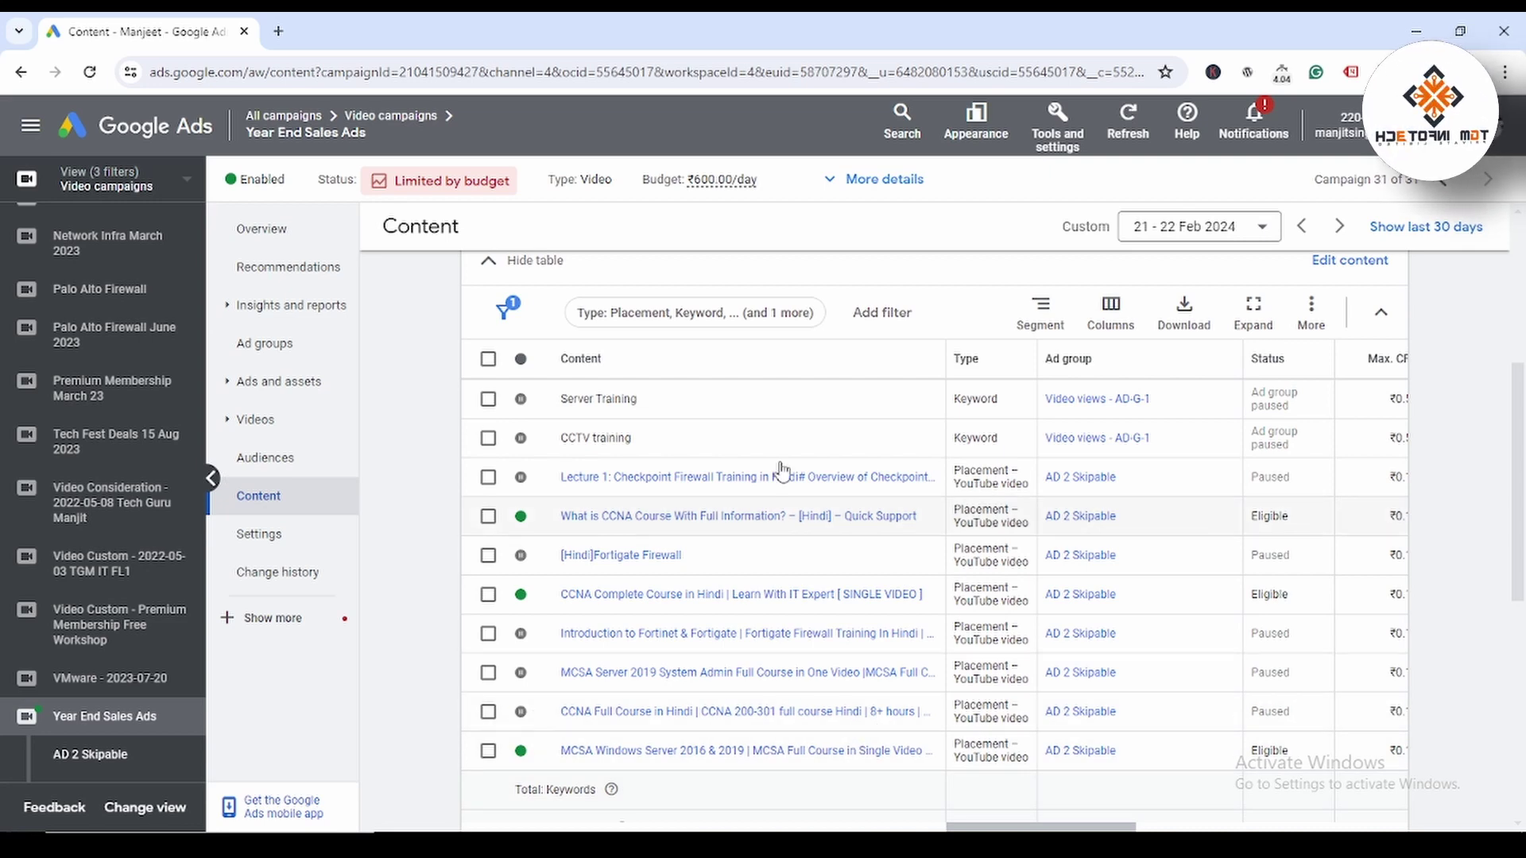
{"action": "scroll", "coordinate": [1326, 677], "scroll_direction": "down", "scroll_amount": 3}
{"action": "left_click", "coordinate": [1340, 674]}
{"action": "scroll", "coordinate": [839, 618], "scroll_direction": "up", "scroll_amount": 5}
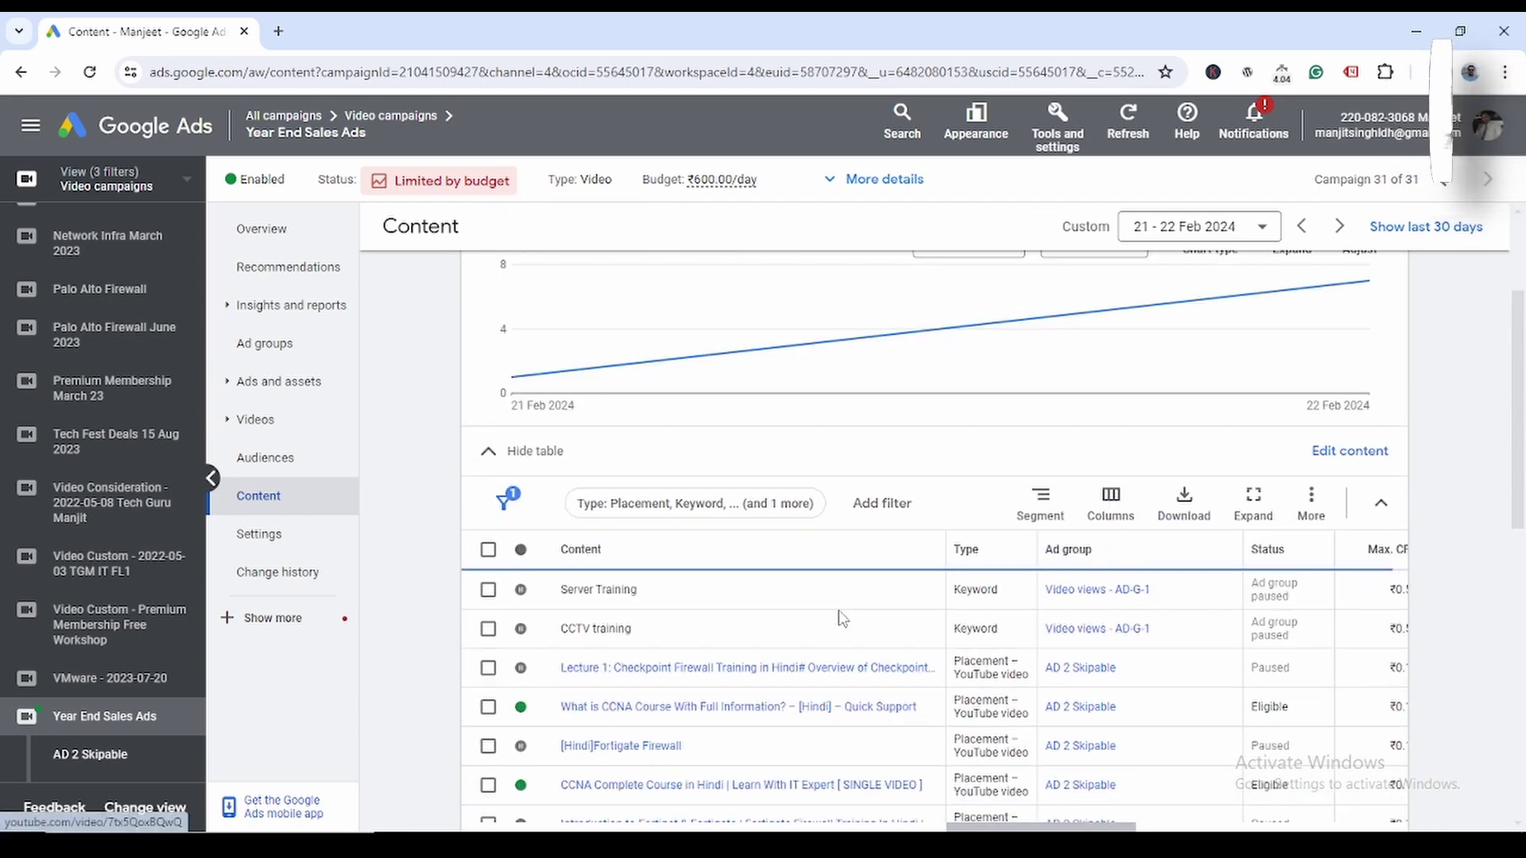
{"action": "scroll", "coordinate": [725, 645], "scroll_direction": "down", "scroll_amount": 3}
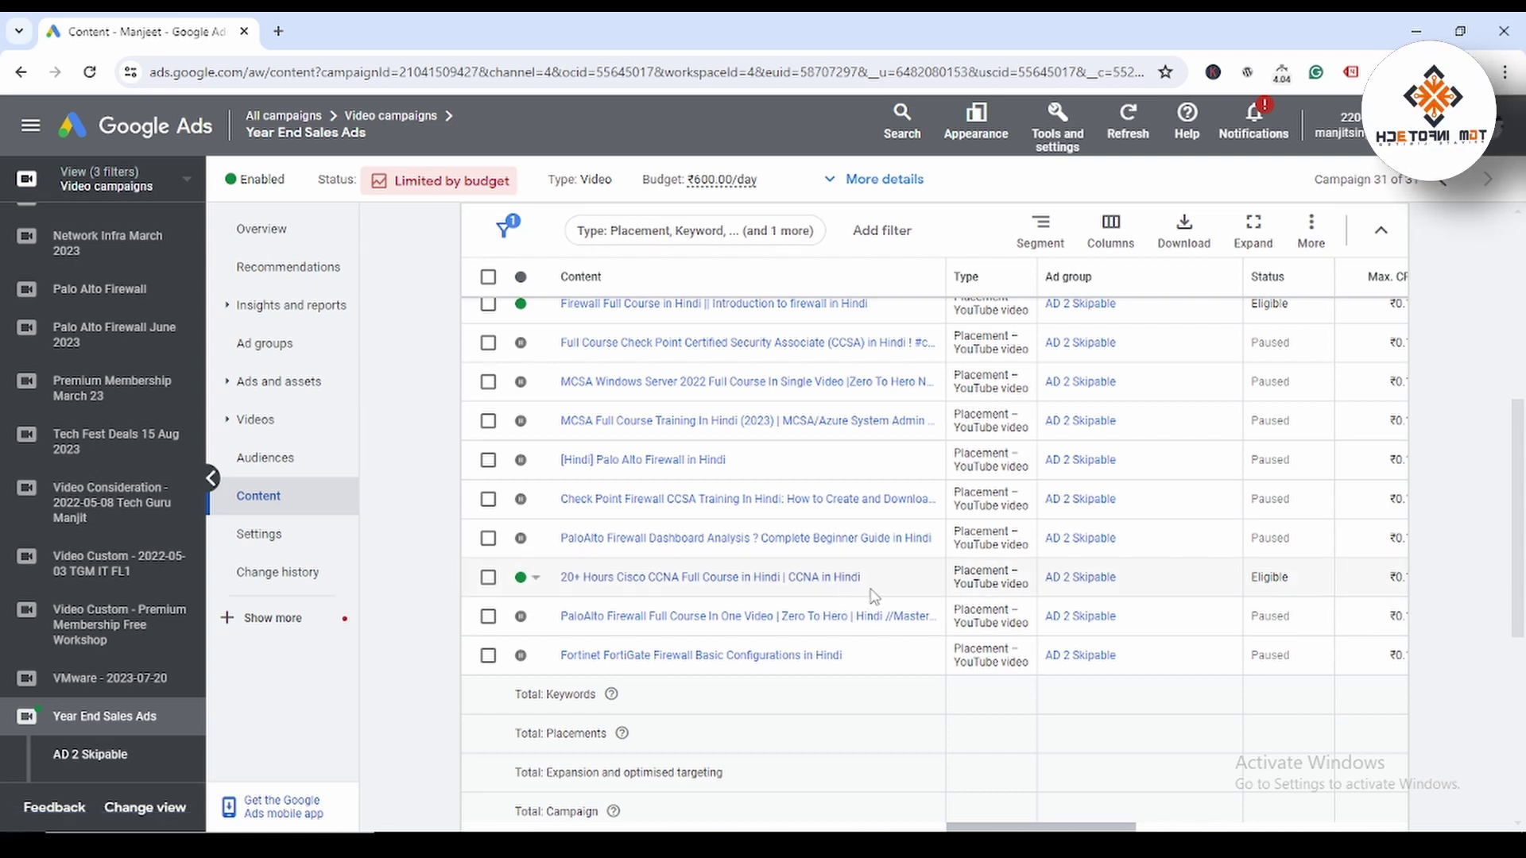
{"action": "left_click", "coordinate": [535, 578]}
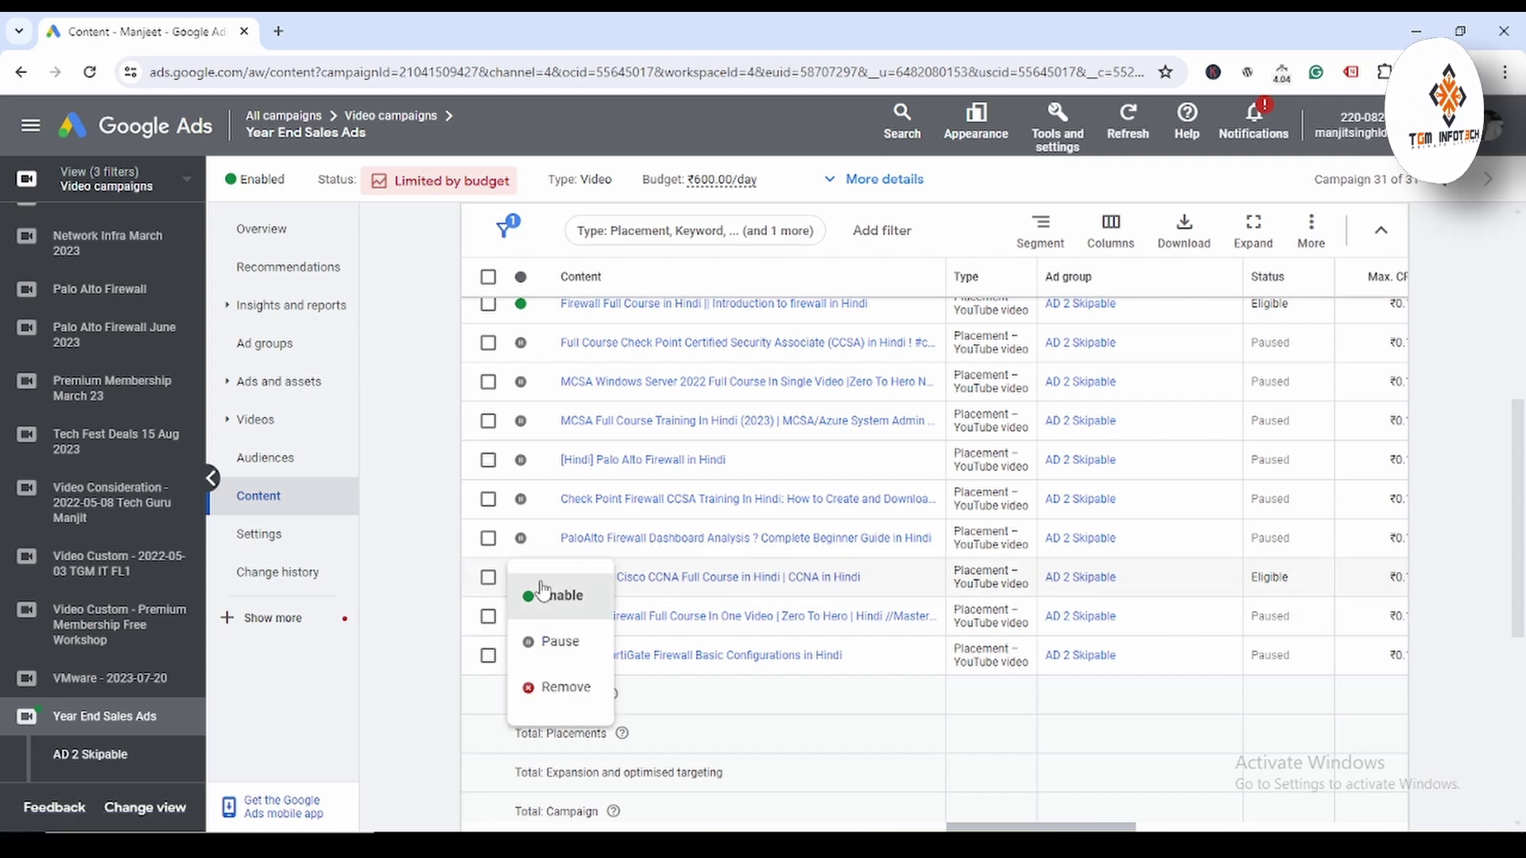
{"action": "left_click", "coordinate": [557, 641]}
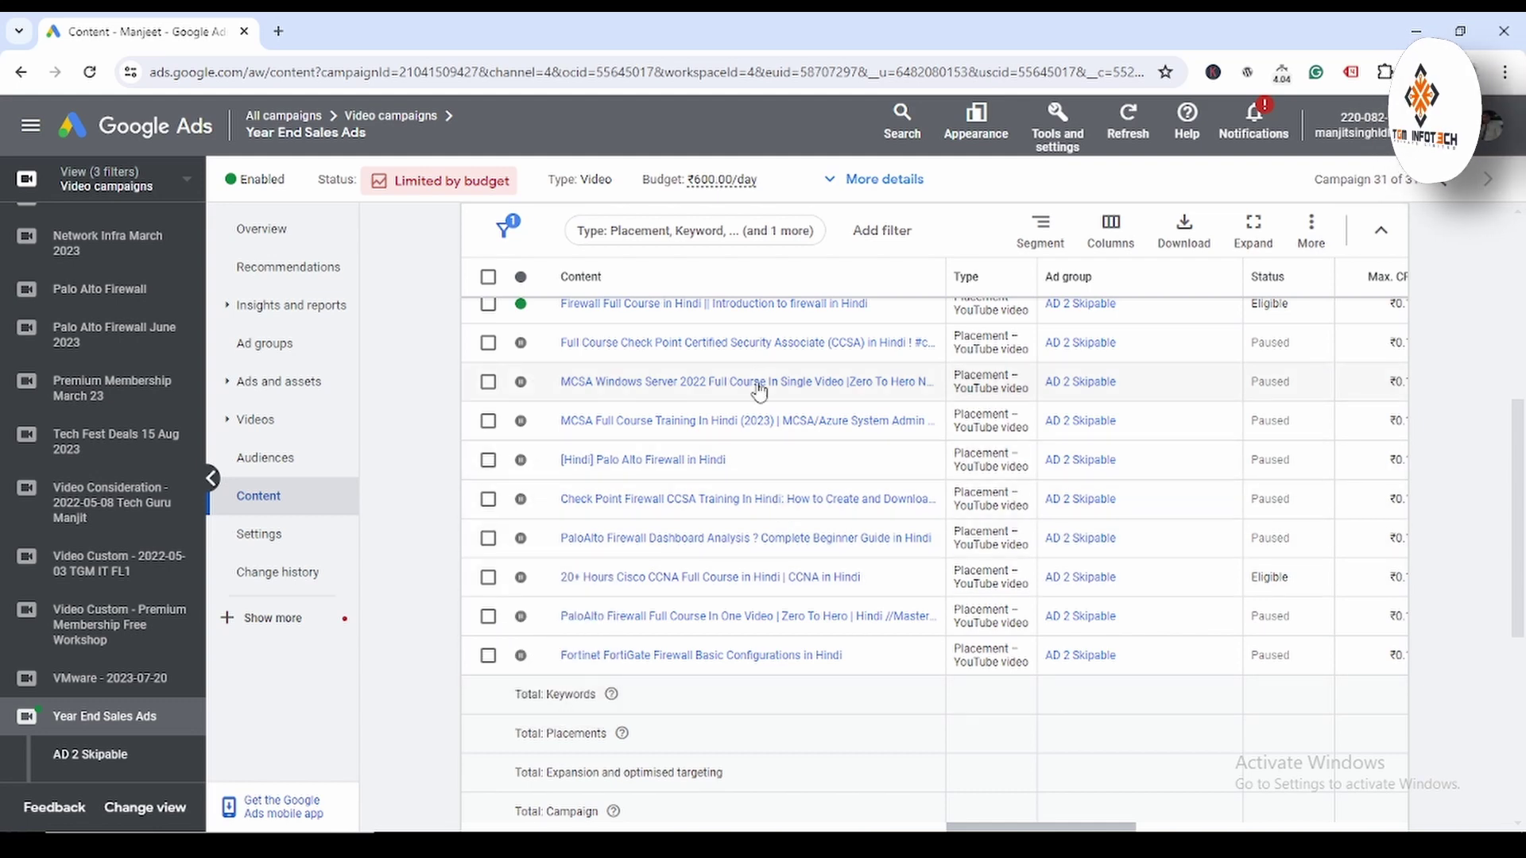
{"action": "scroll", "coordinate": [712, 604], "scroll_direction": "up", "scroll_amount": 3}
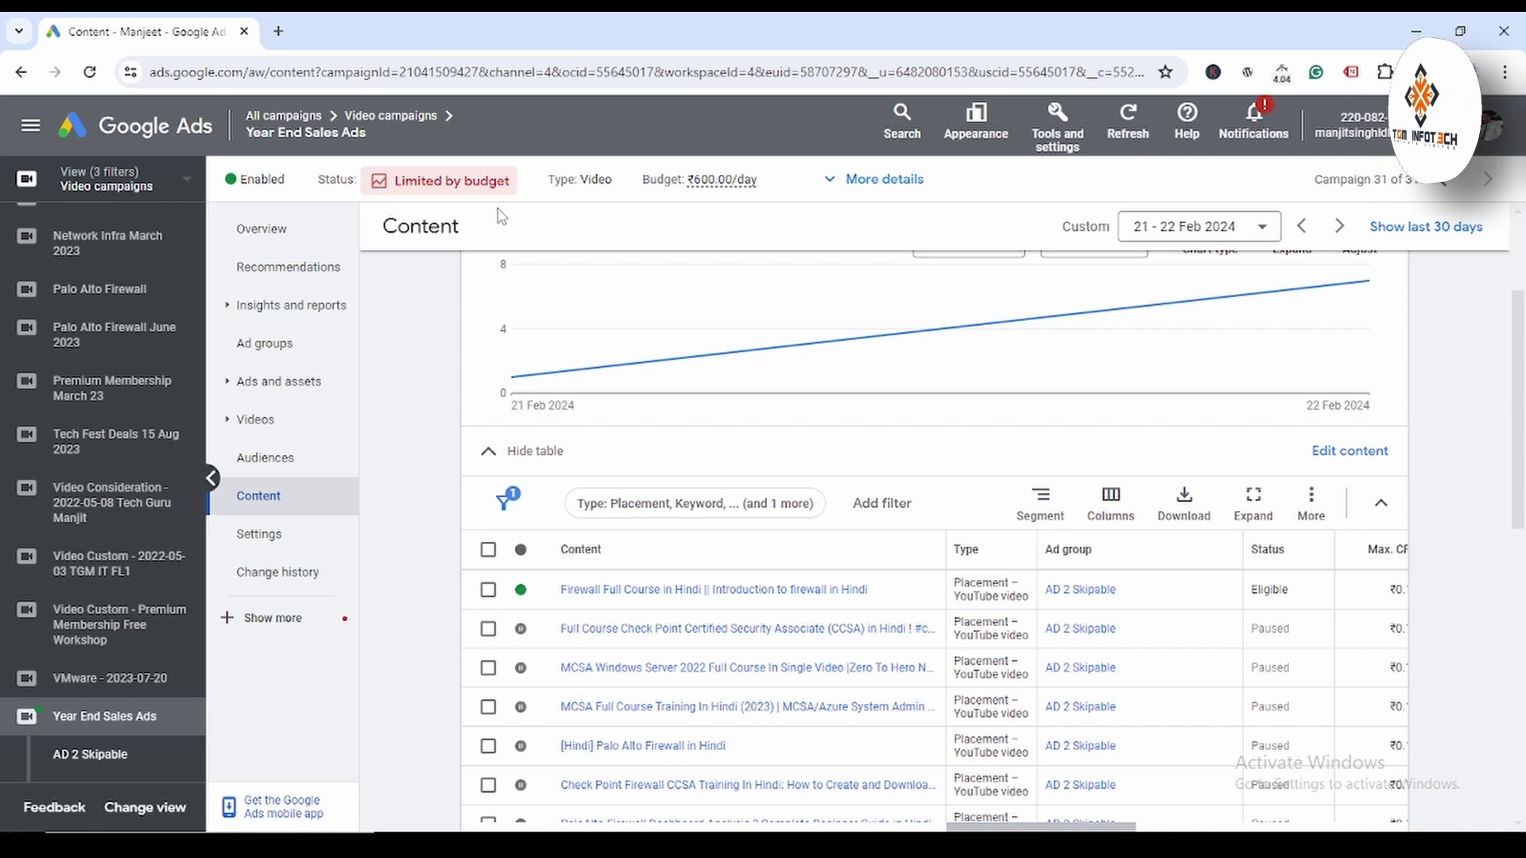
Step: Remove Pune and Delhi from the campaign's targeted locations and save the change
{"action": "left_click", "coordinate": [259, 534]}
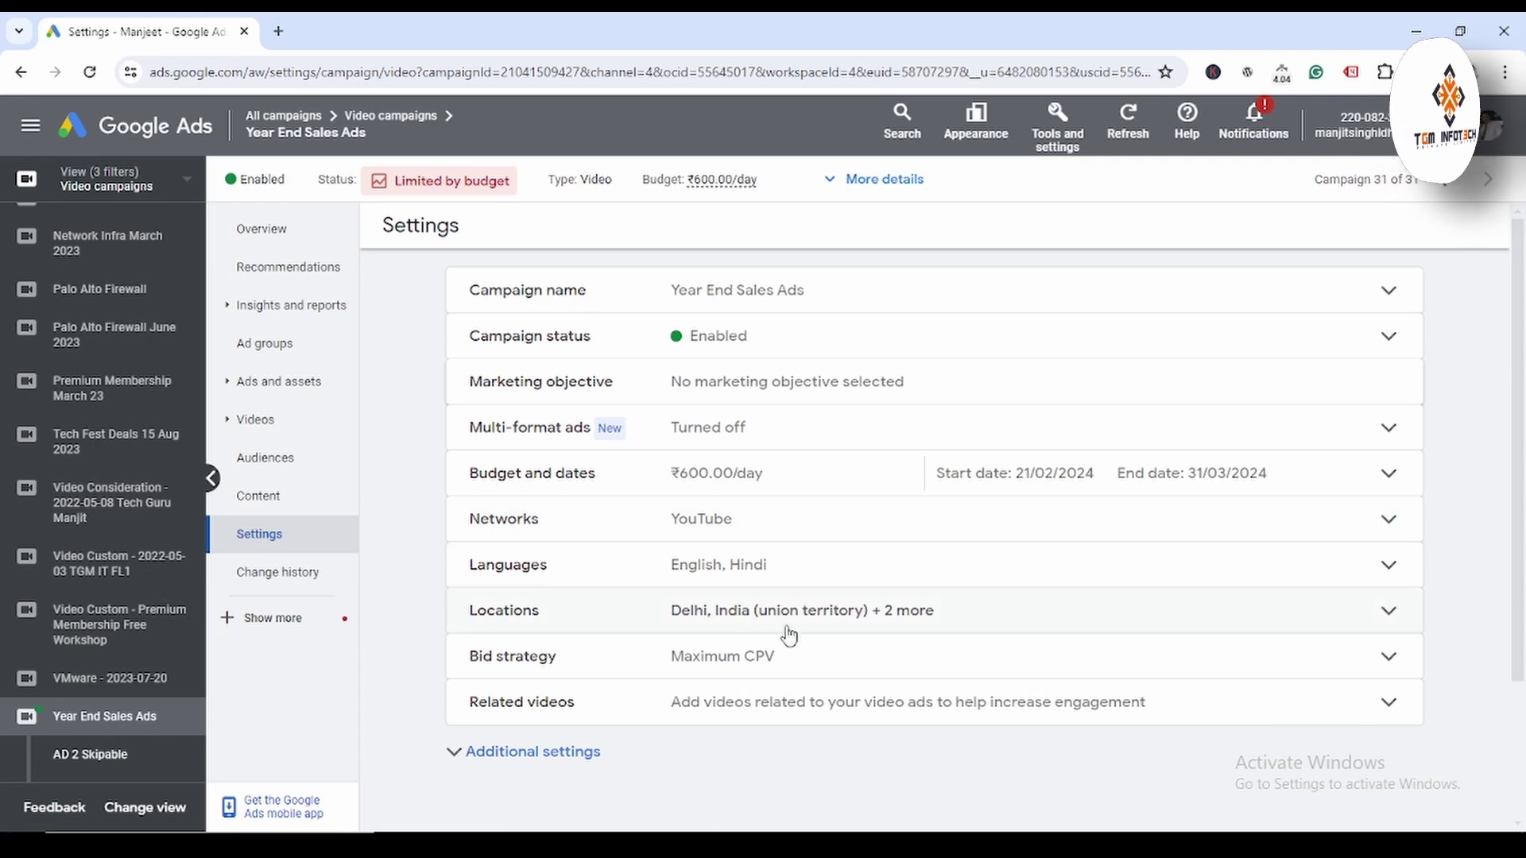
{"action": "left_click", "coordinate": [1389, 612]}
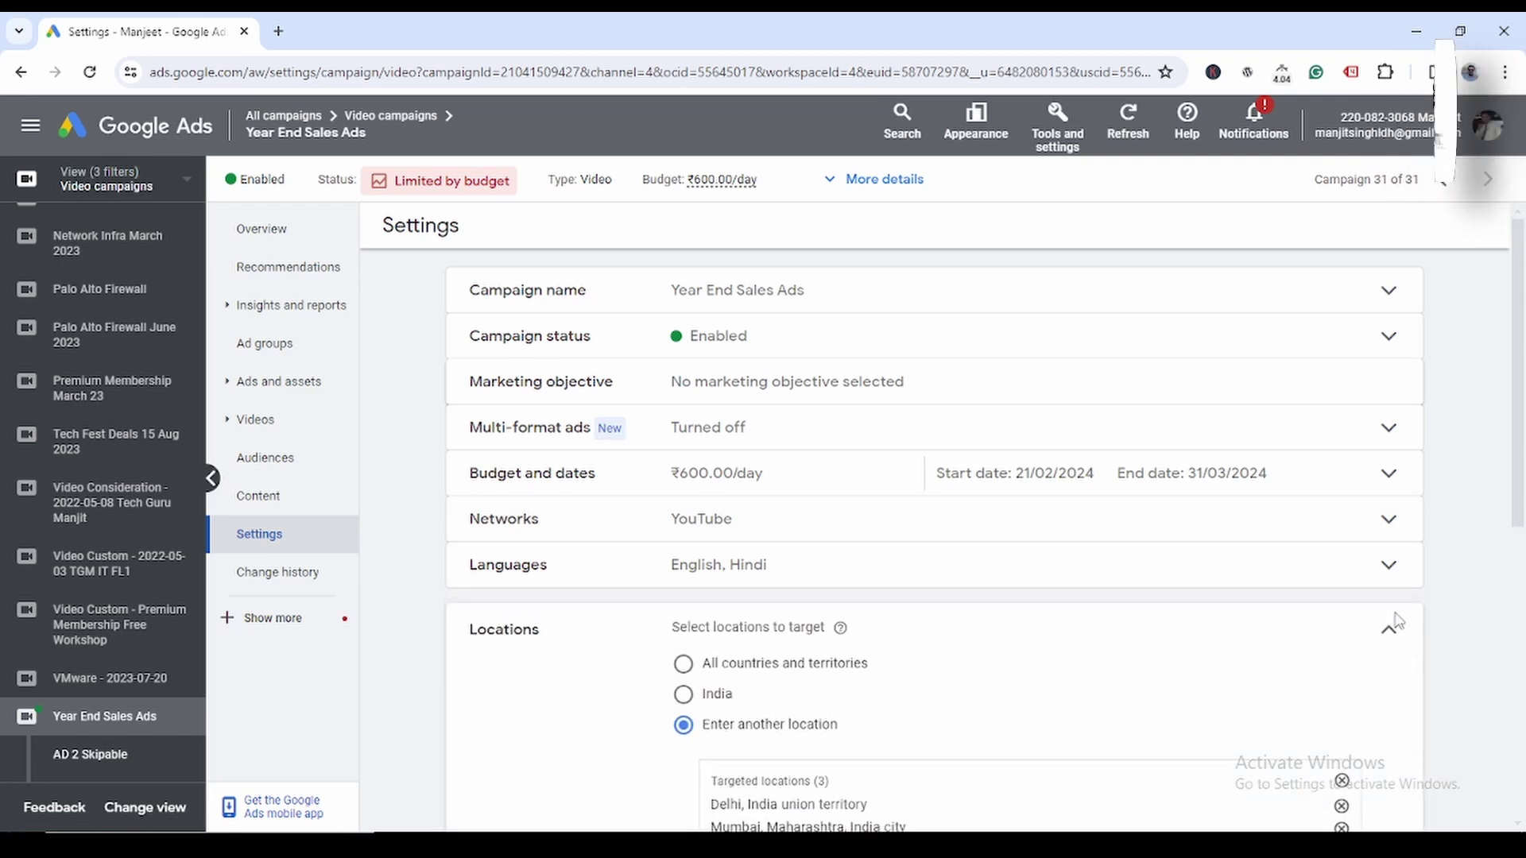
{"action": "scroll", "coordinate": [1393, 617], "scroll_direction": "down", "scroll_amount": 5}
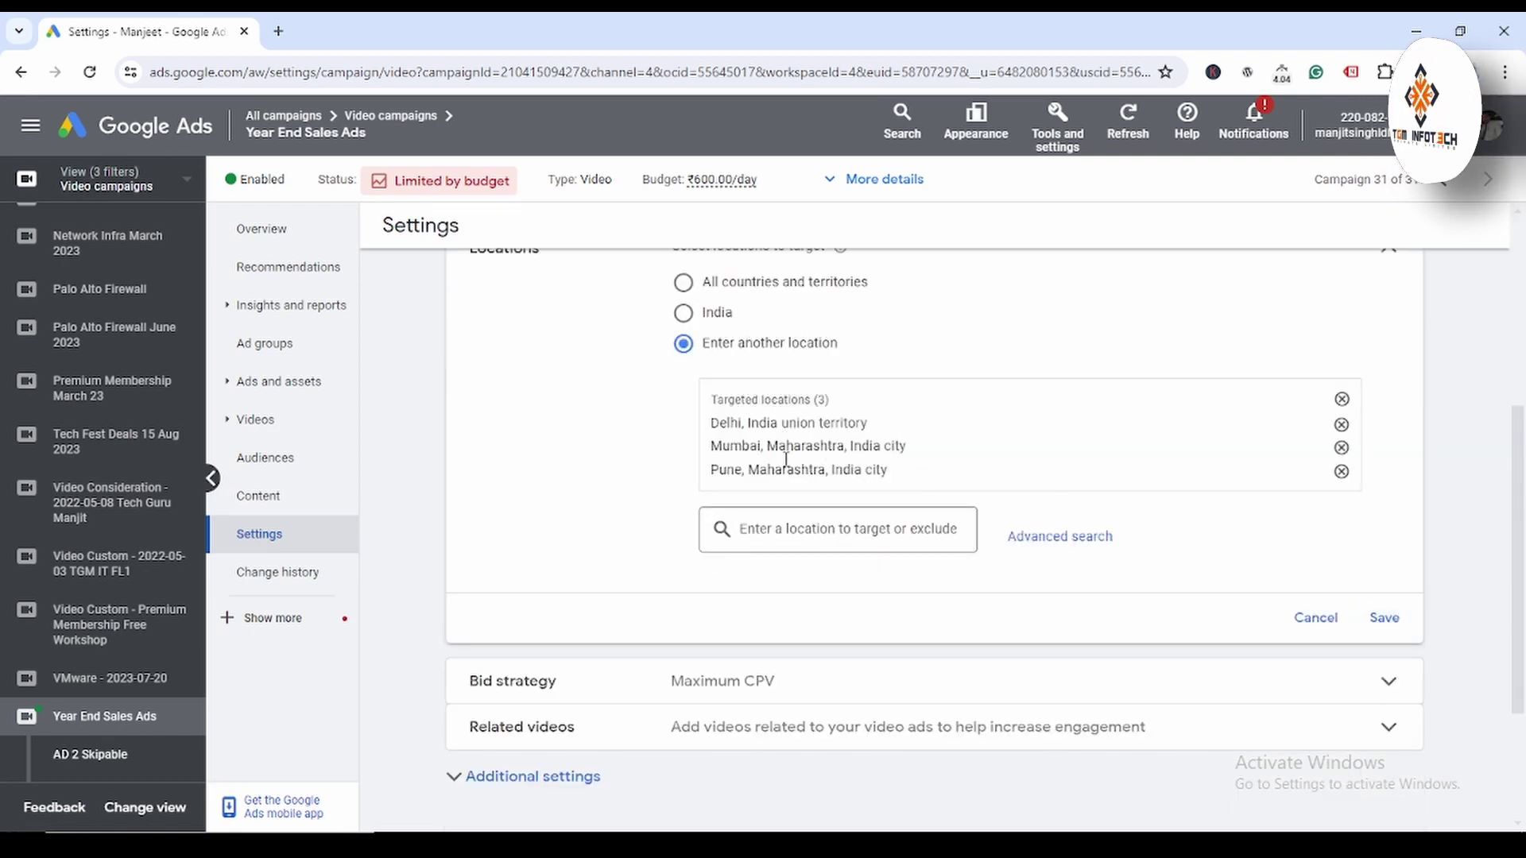
{"action": "left_click", "coordinate": [1342, 472]}
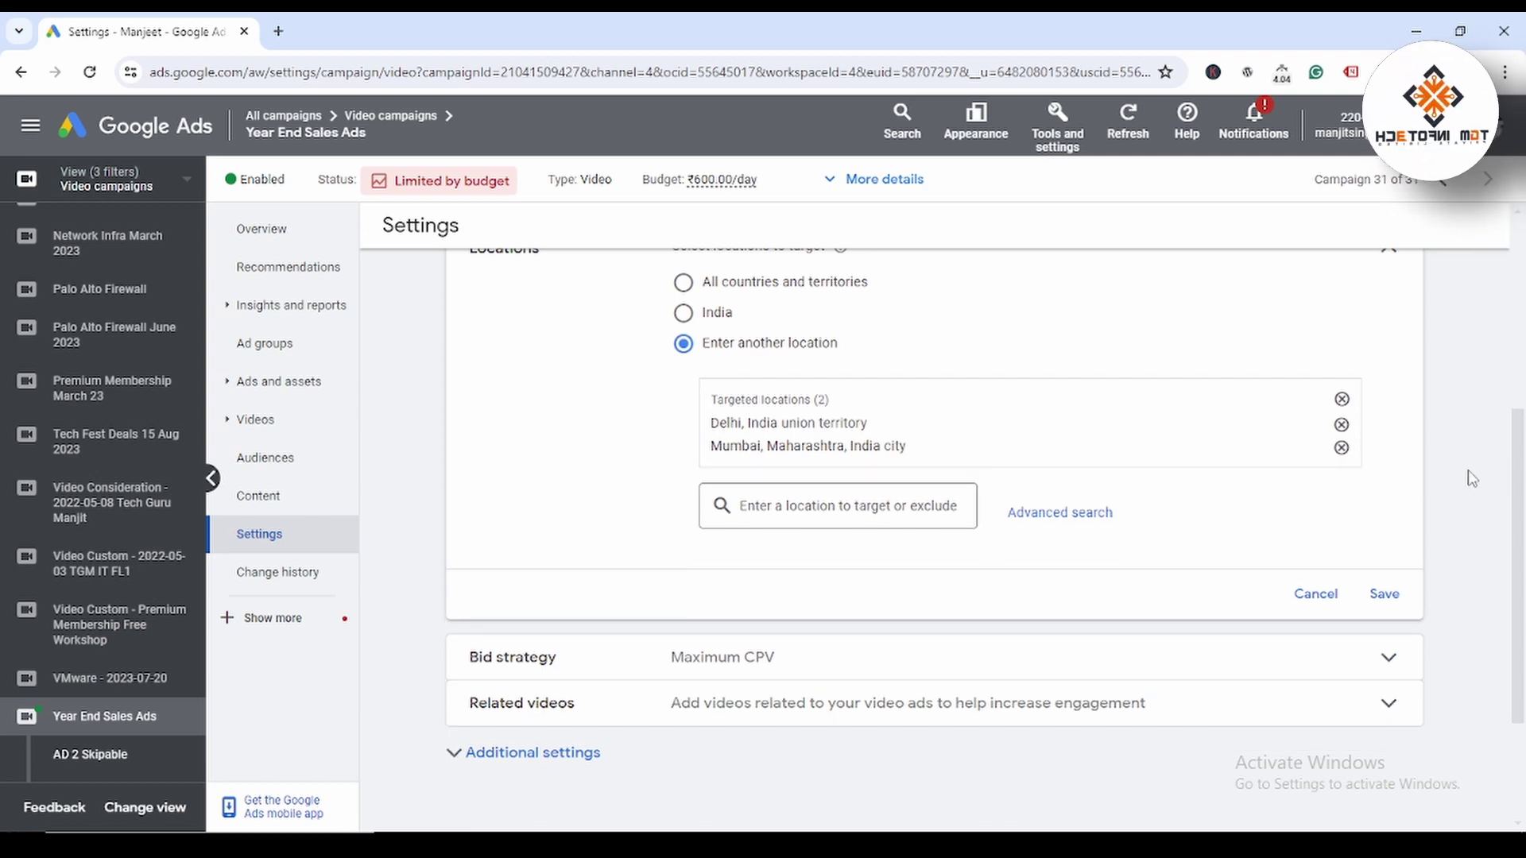
{"action": "left_click", "coordinate": [1342, 424]}
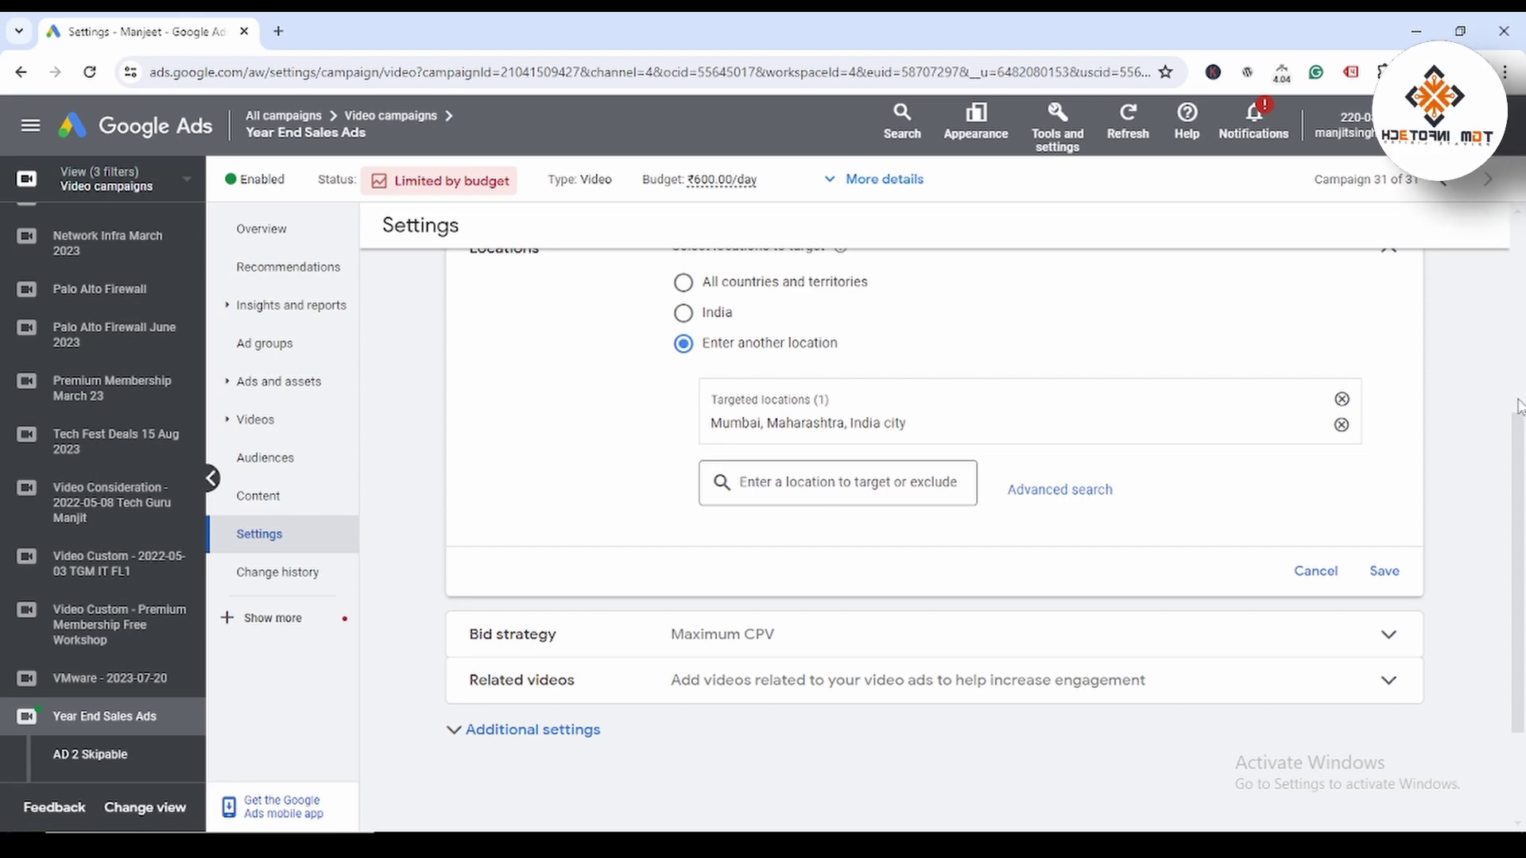
{"action": "left_click", "coordinate": [1384, 570]}
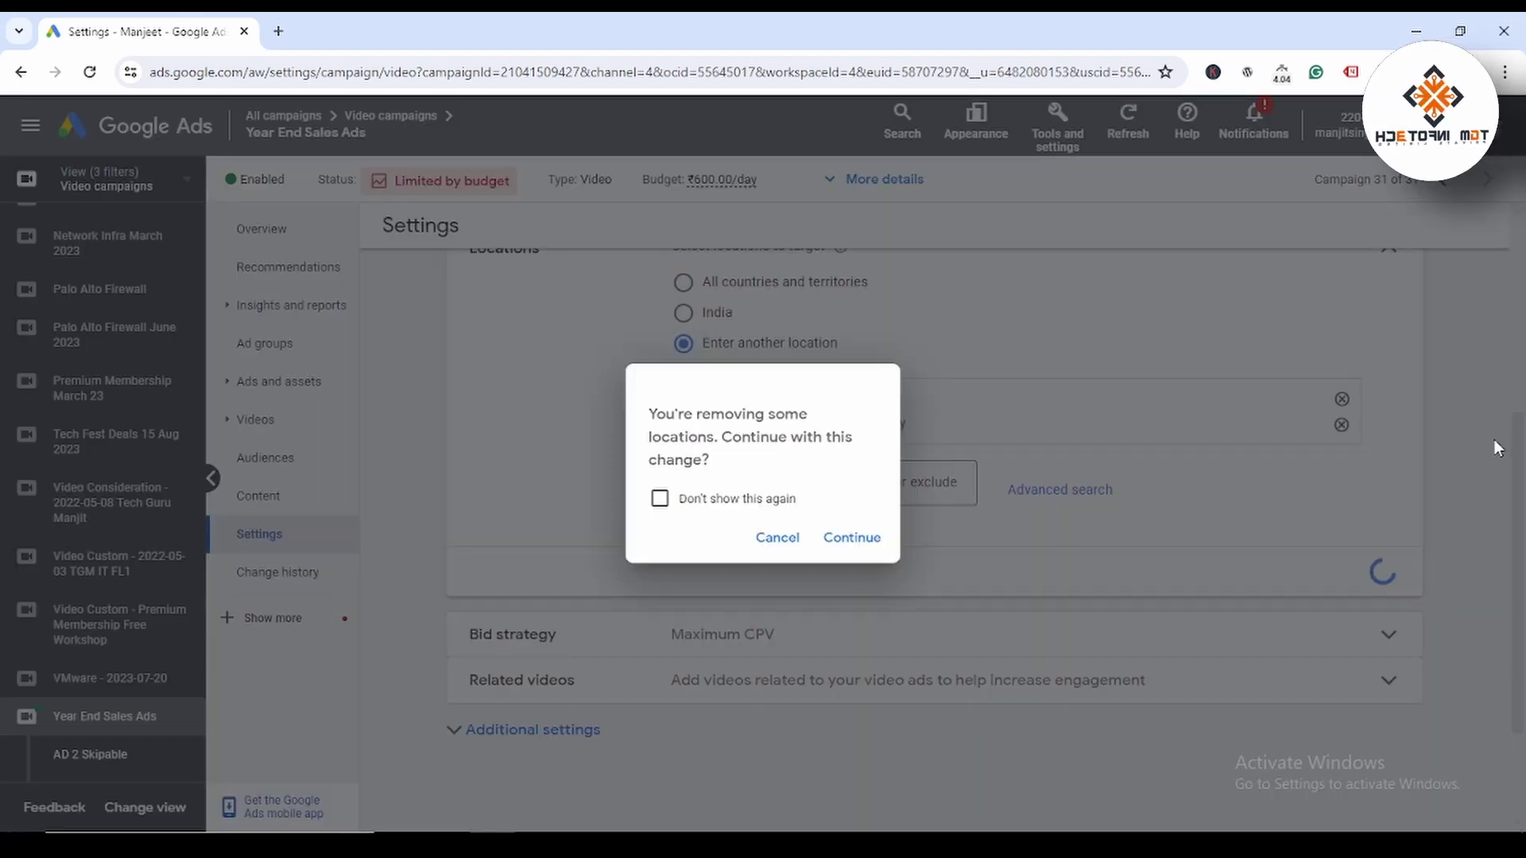
{"action": "left_click", "coordinate": [853, 538]}
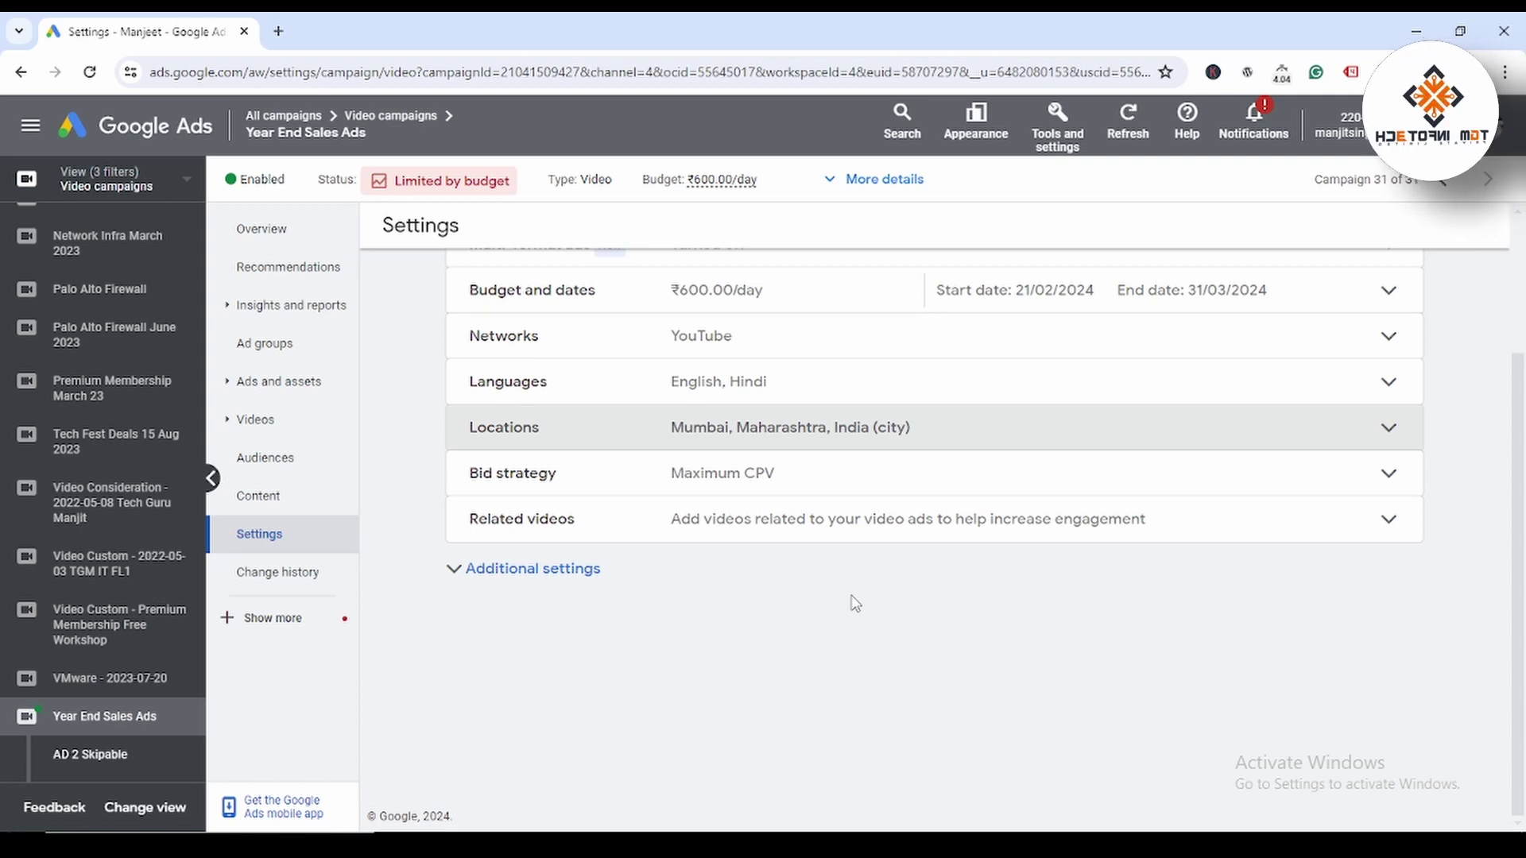
Step: Reload the campaign settings page to recheck its Limited by budget status
{"action": "left_click", "coordinate": [675, 64]}
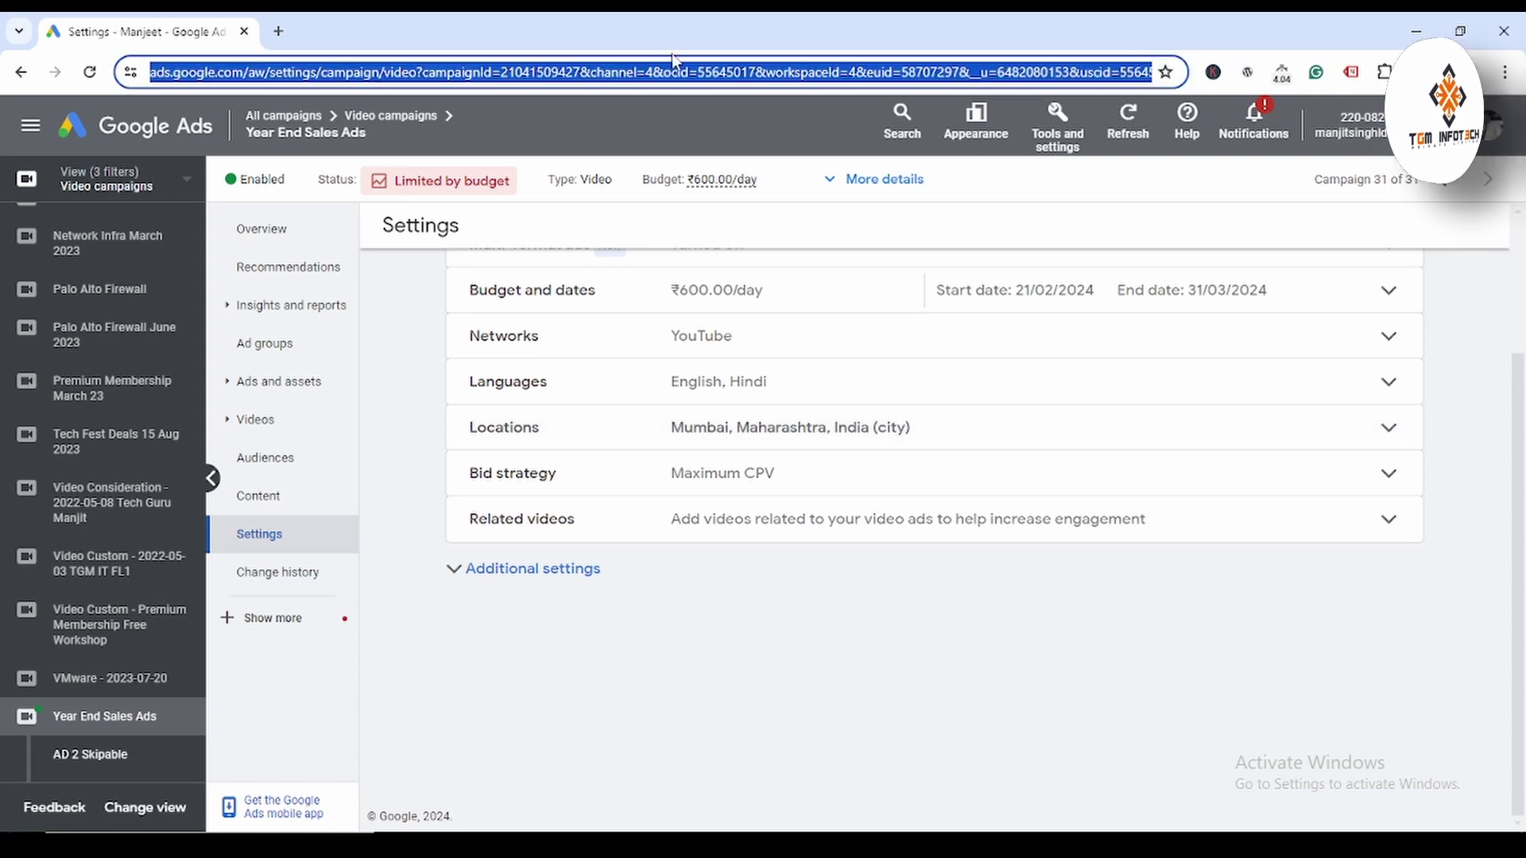
{"action": "key", "text": "Return"}
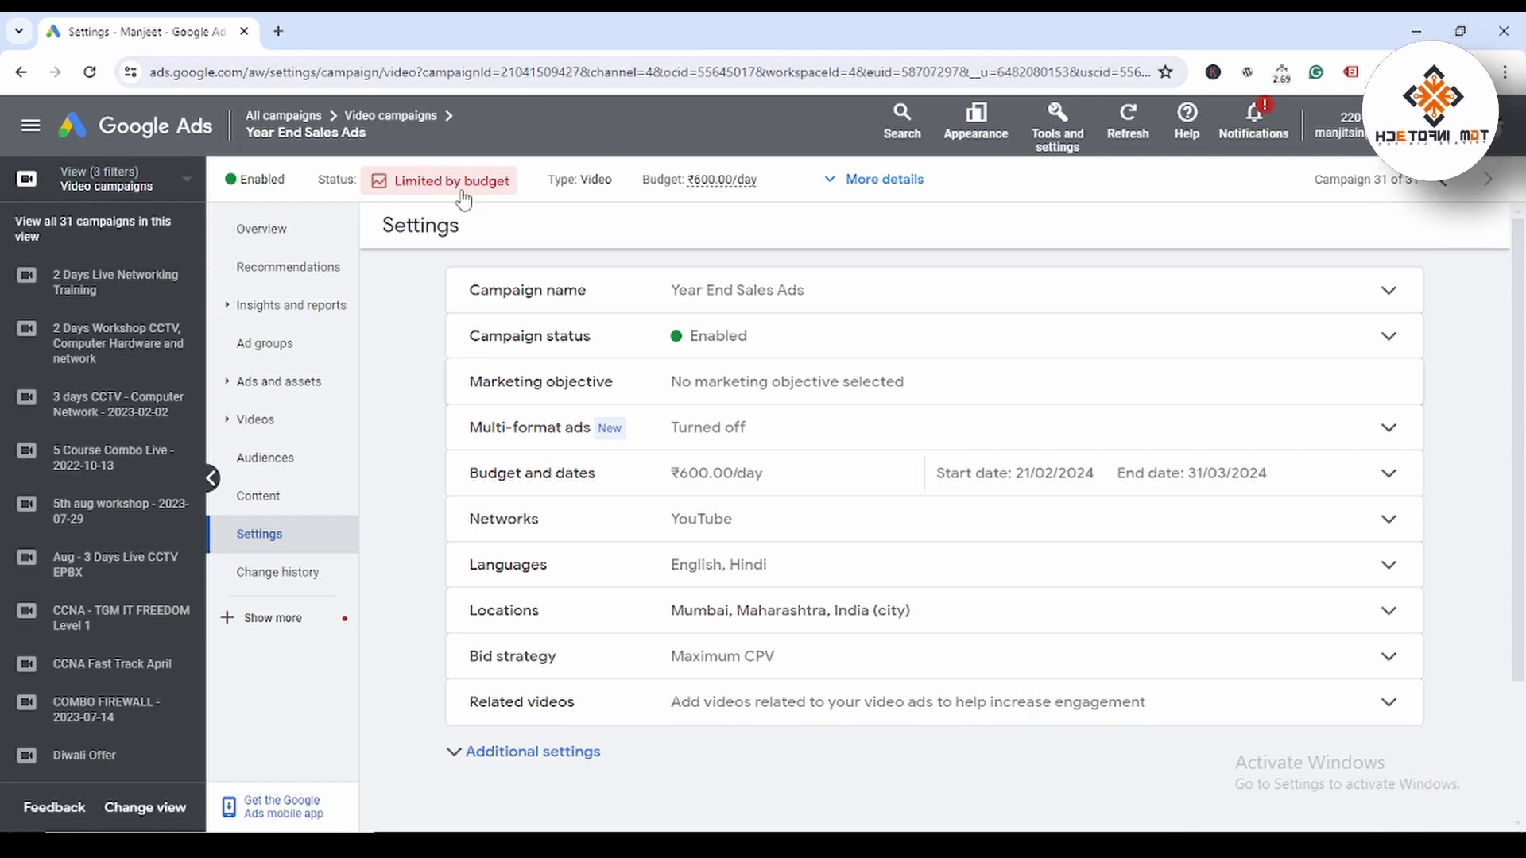
{"action": "left_click", "coordinate": [535, 70]}
{"action": "key", "text": "Return"}
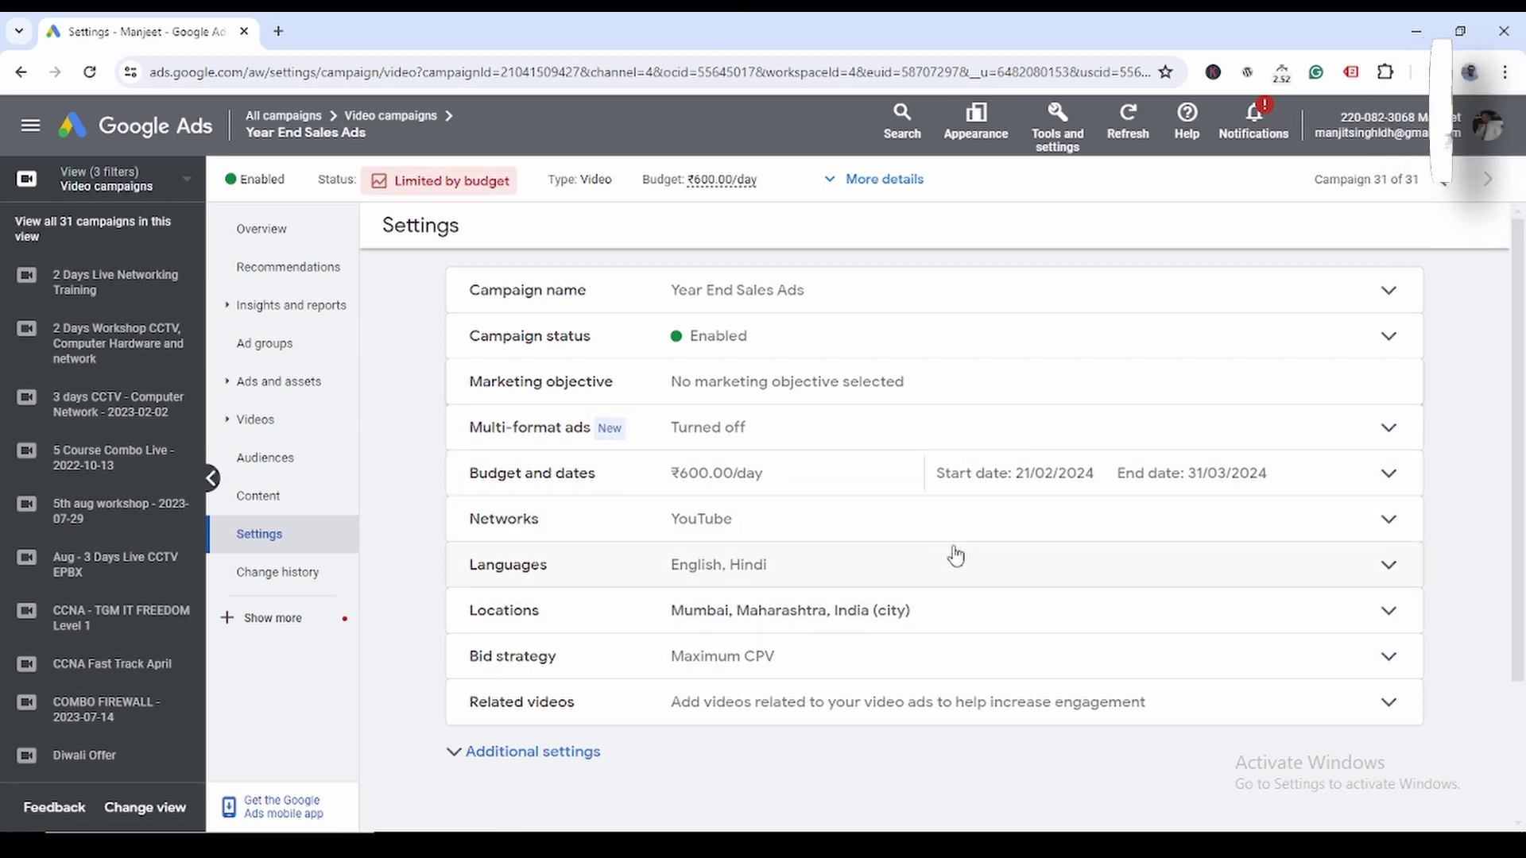
Step: Add the city of Jodhpur, Rajasthan, India to the campaign's targeted locations through the advanced location search
{"action": "left_click", "coordinate": [1386, 612]}
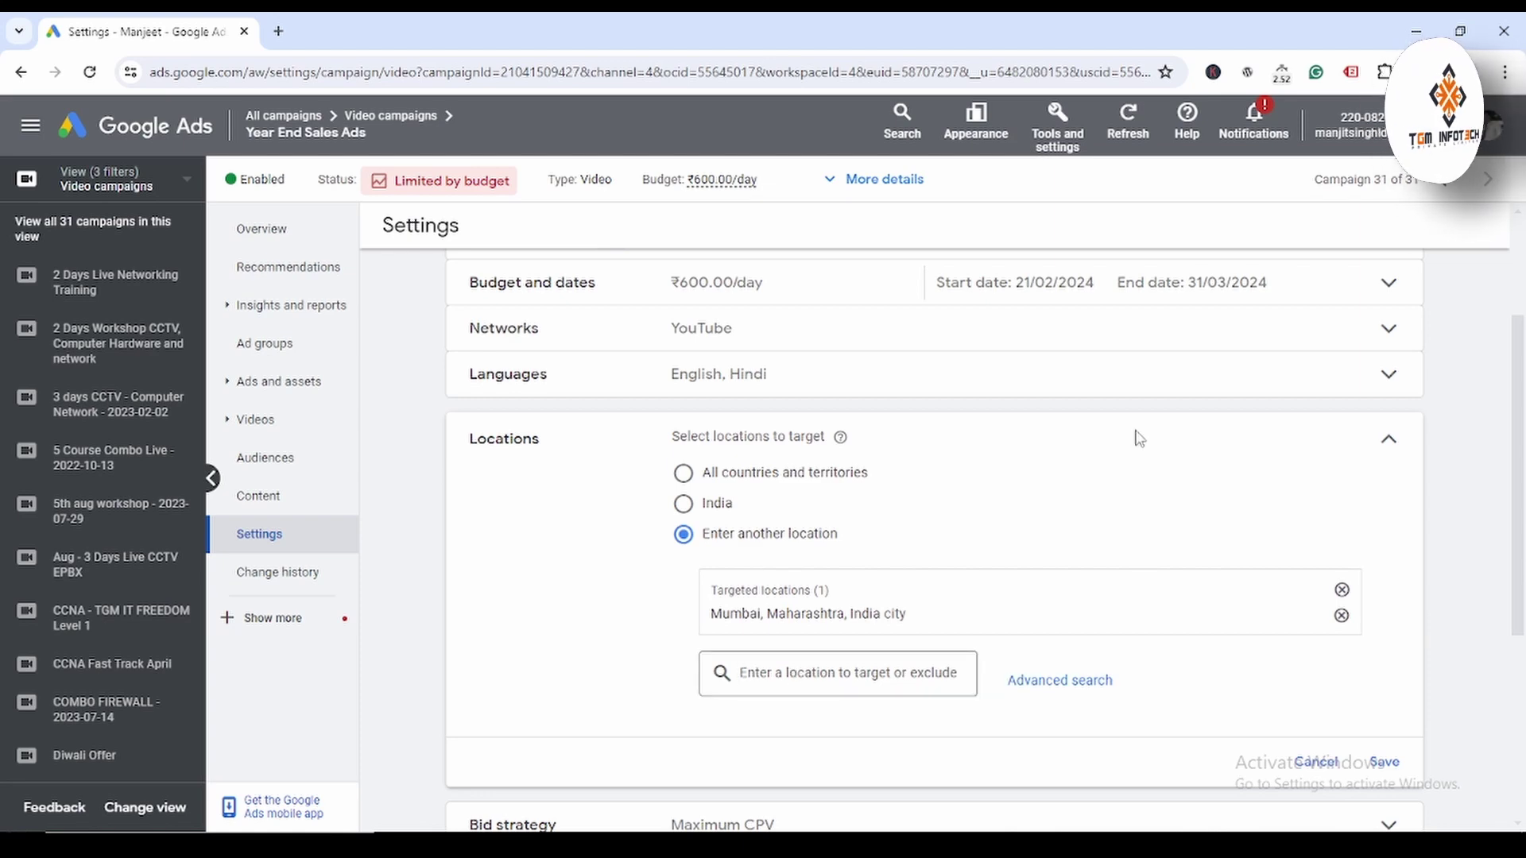
{"action": "left_click", "coordinate": [1075, 684]}
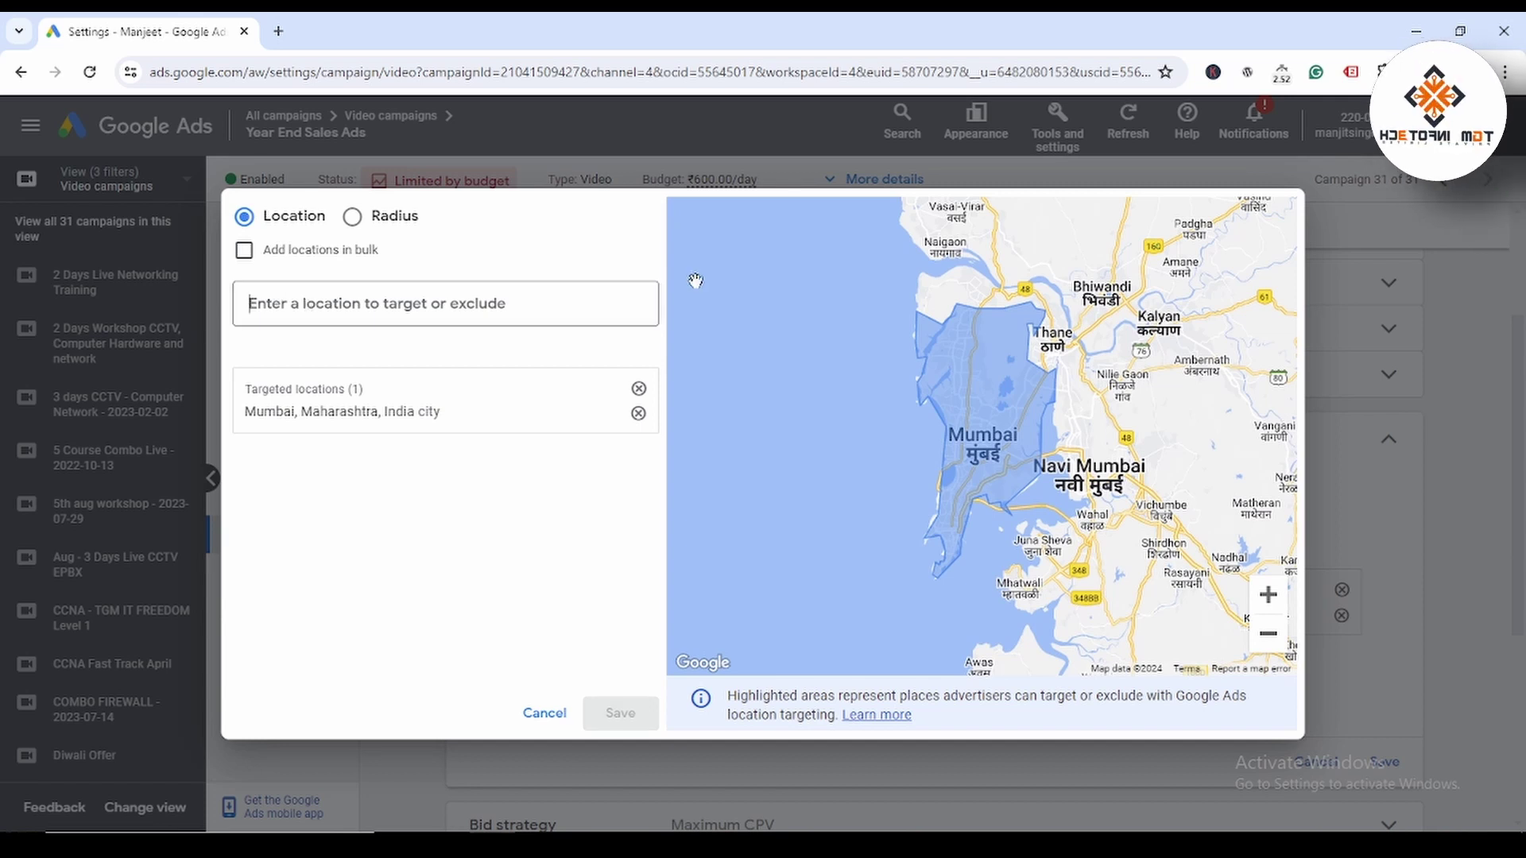
{"action": "type", "text": "jodhpur"}
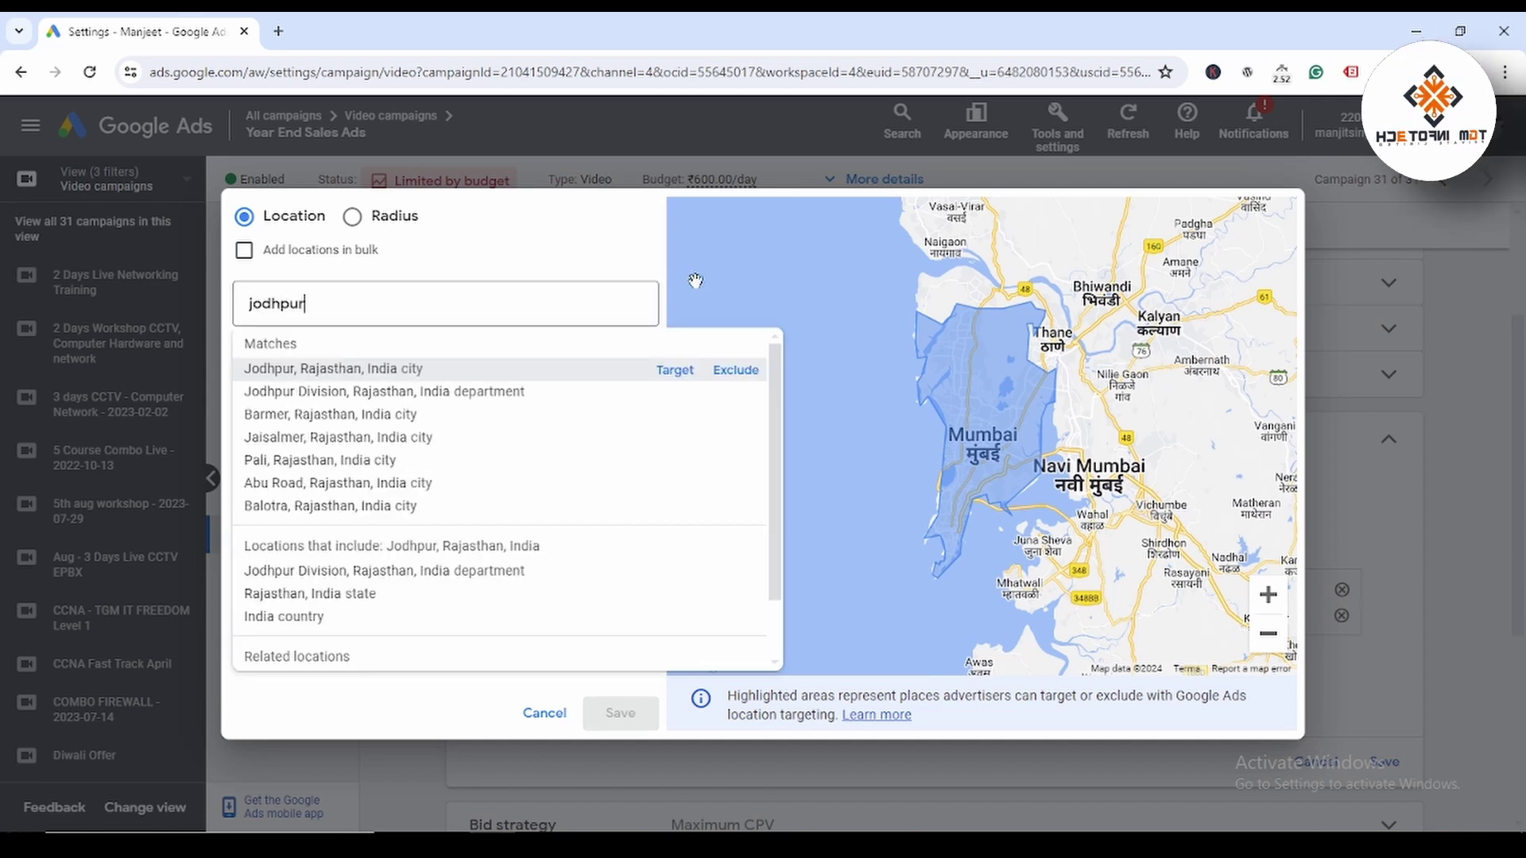
{"action": "left_click", "coordinate": [675, 371]}
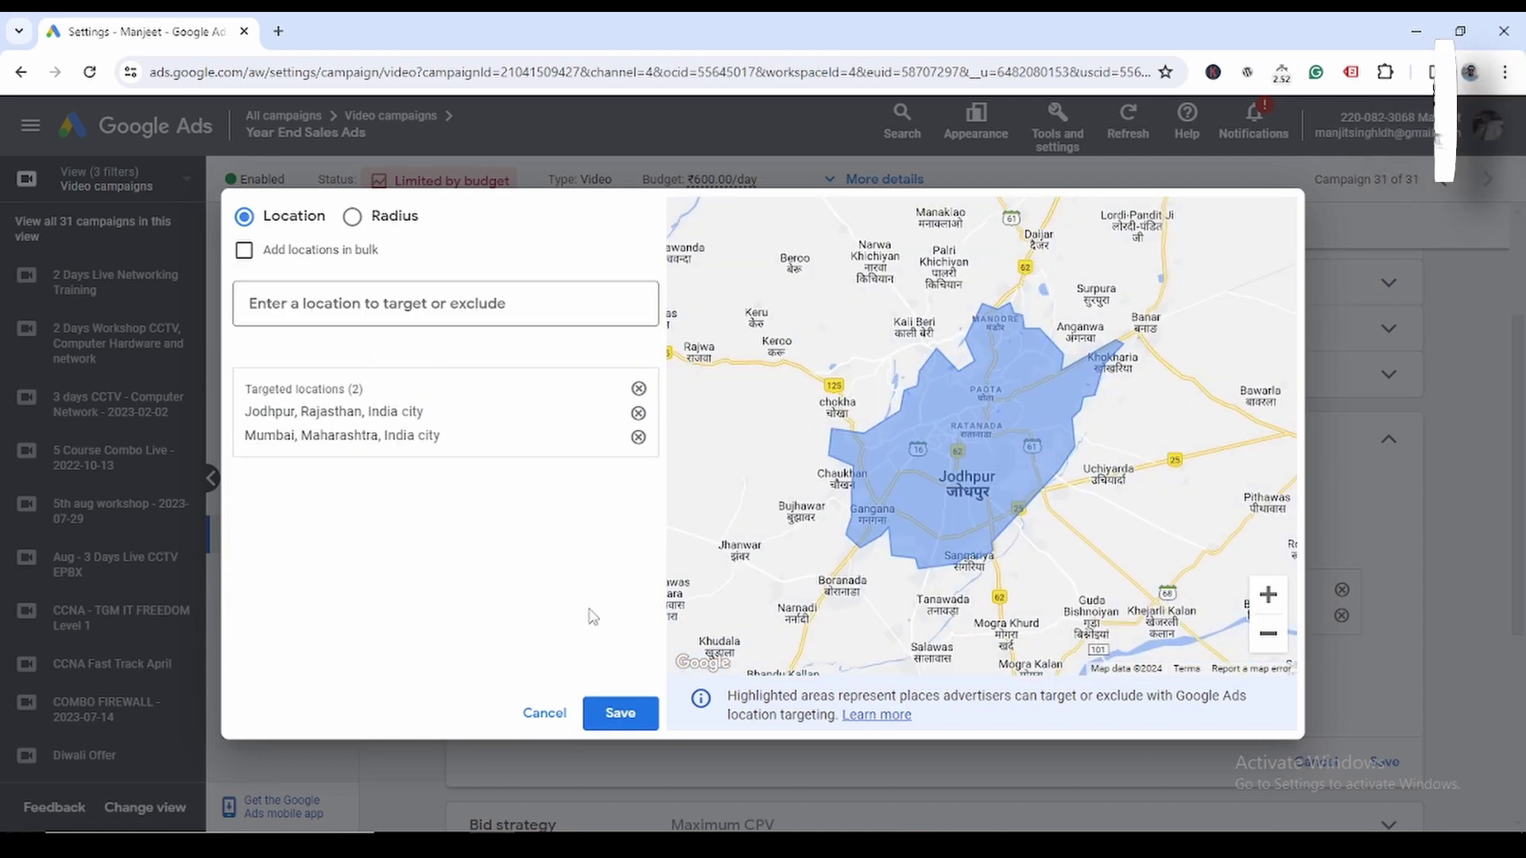
{"action": "left_click", "coordinate": [645, 718]}
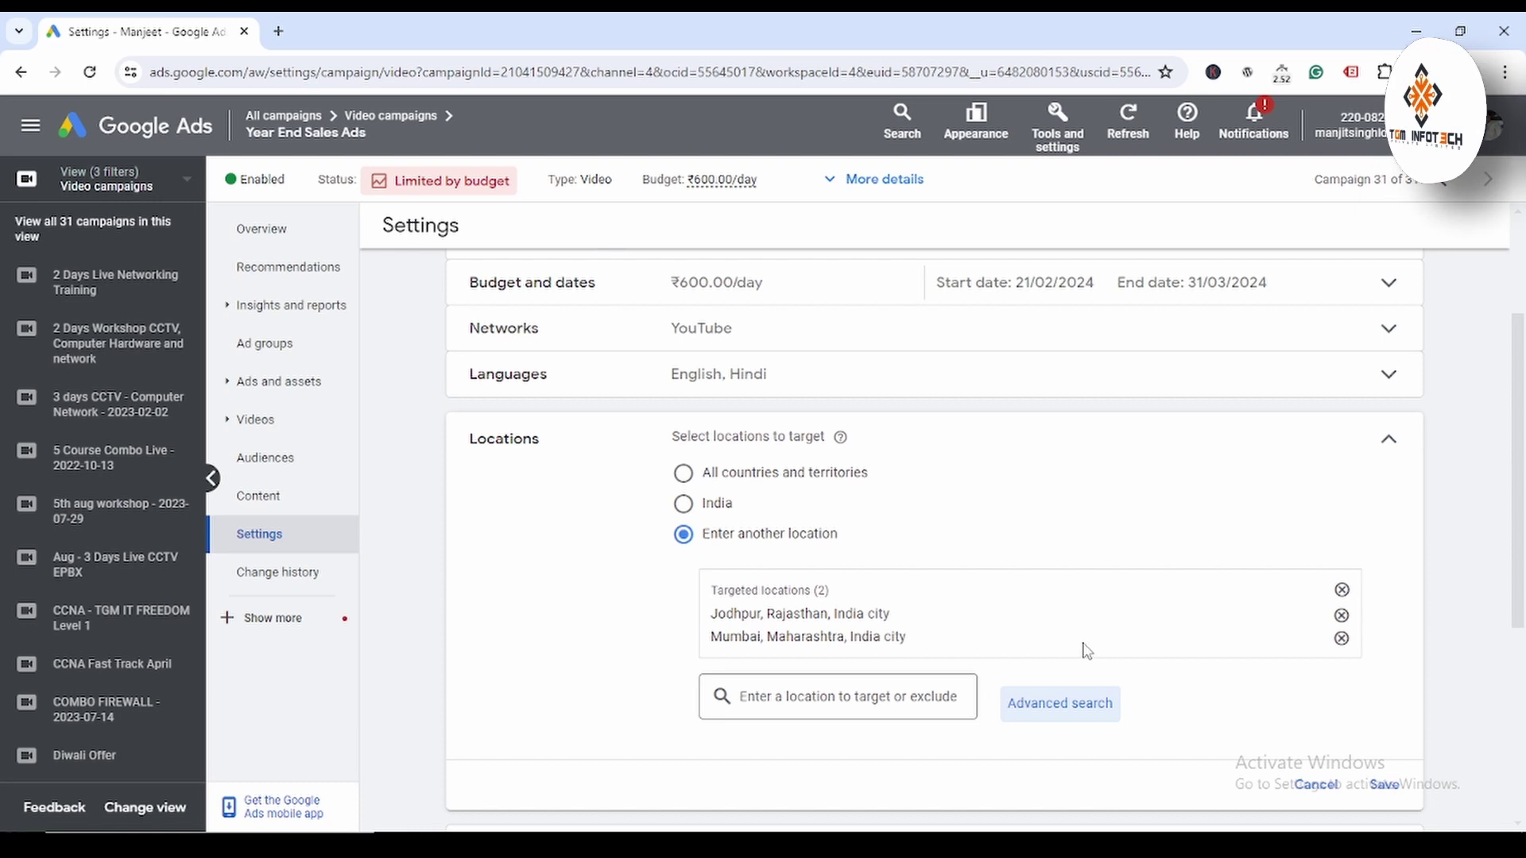
Step: Remove Mumbai from the targeted locations, saving the change, and reload the campaign settings page to recheck its budget status
{"action": "left_click", "coordinate": [1343, 640]}
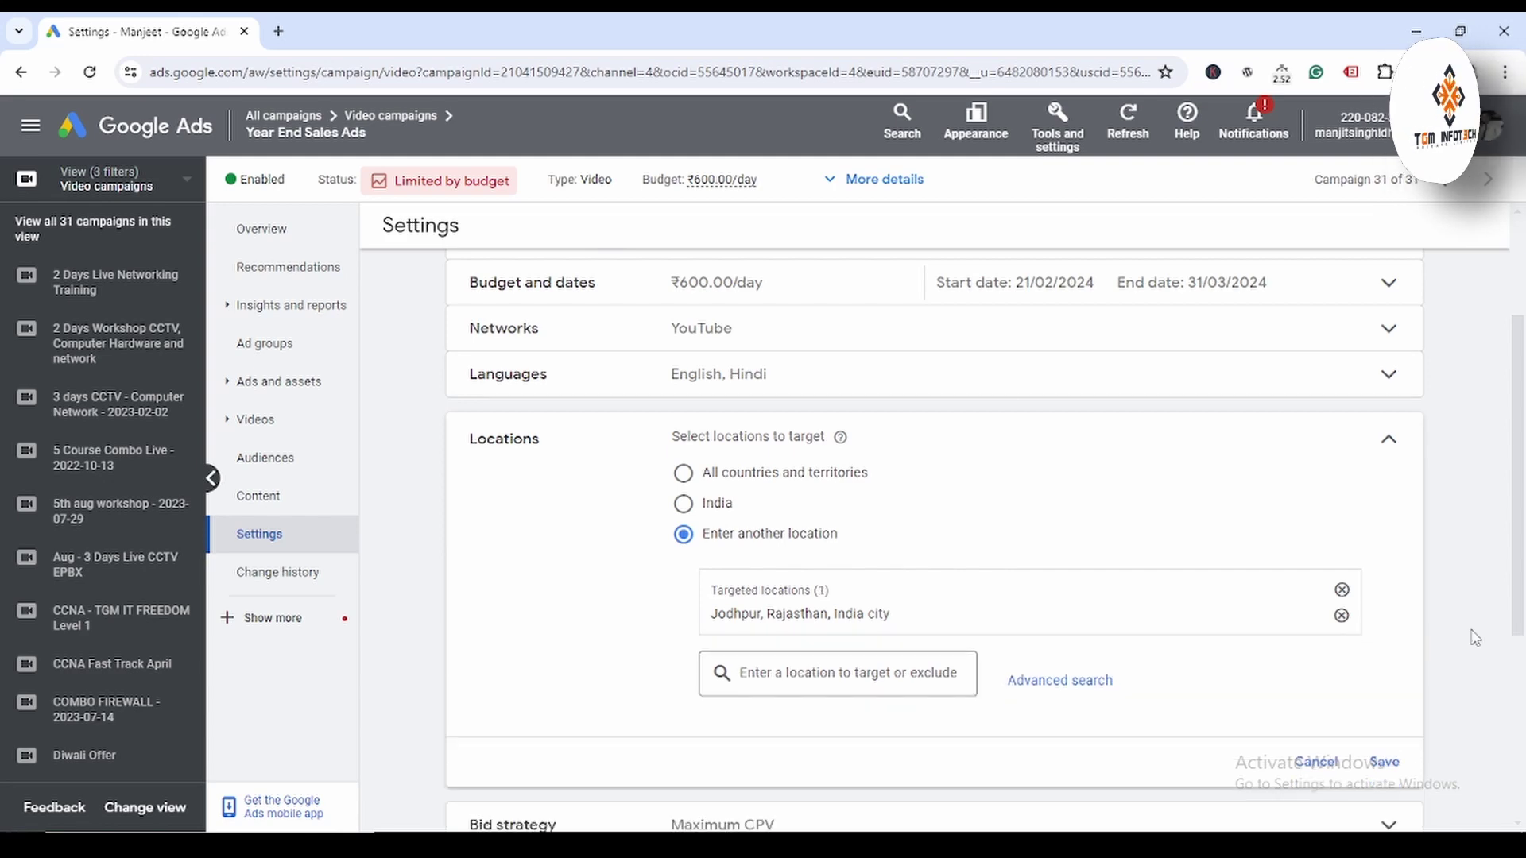
{"action": "left_click", "coordinate": [1387, 763]}
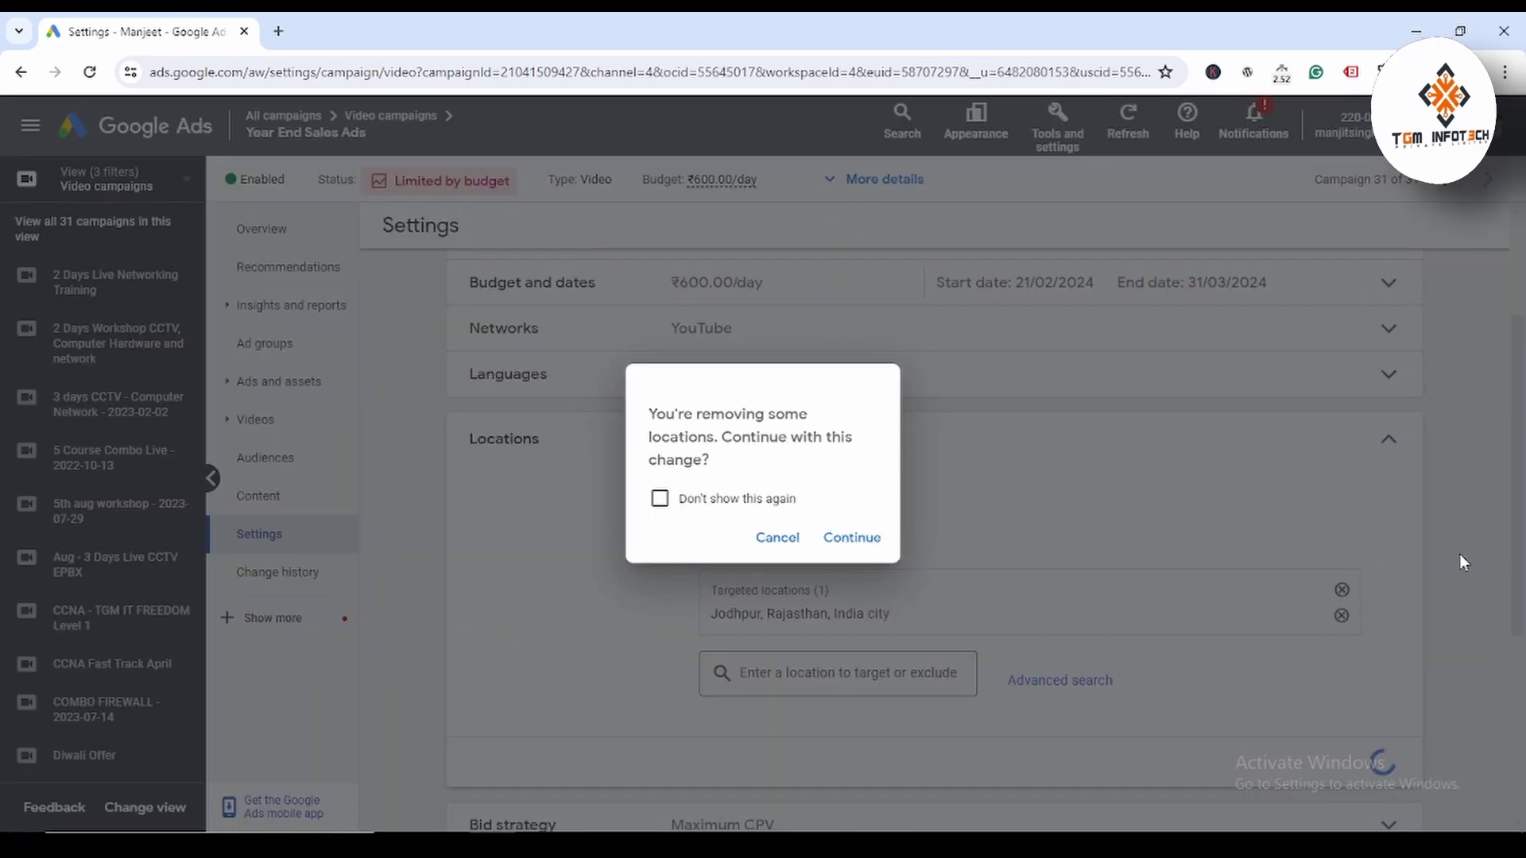
{"action": "left_click", "coordinate": [853, 541]}
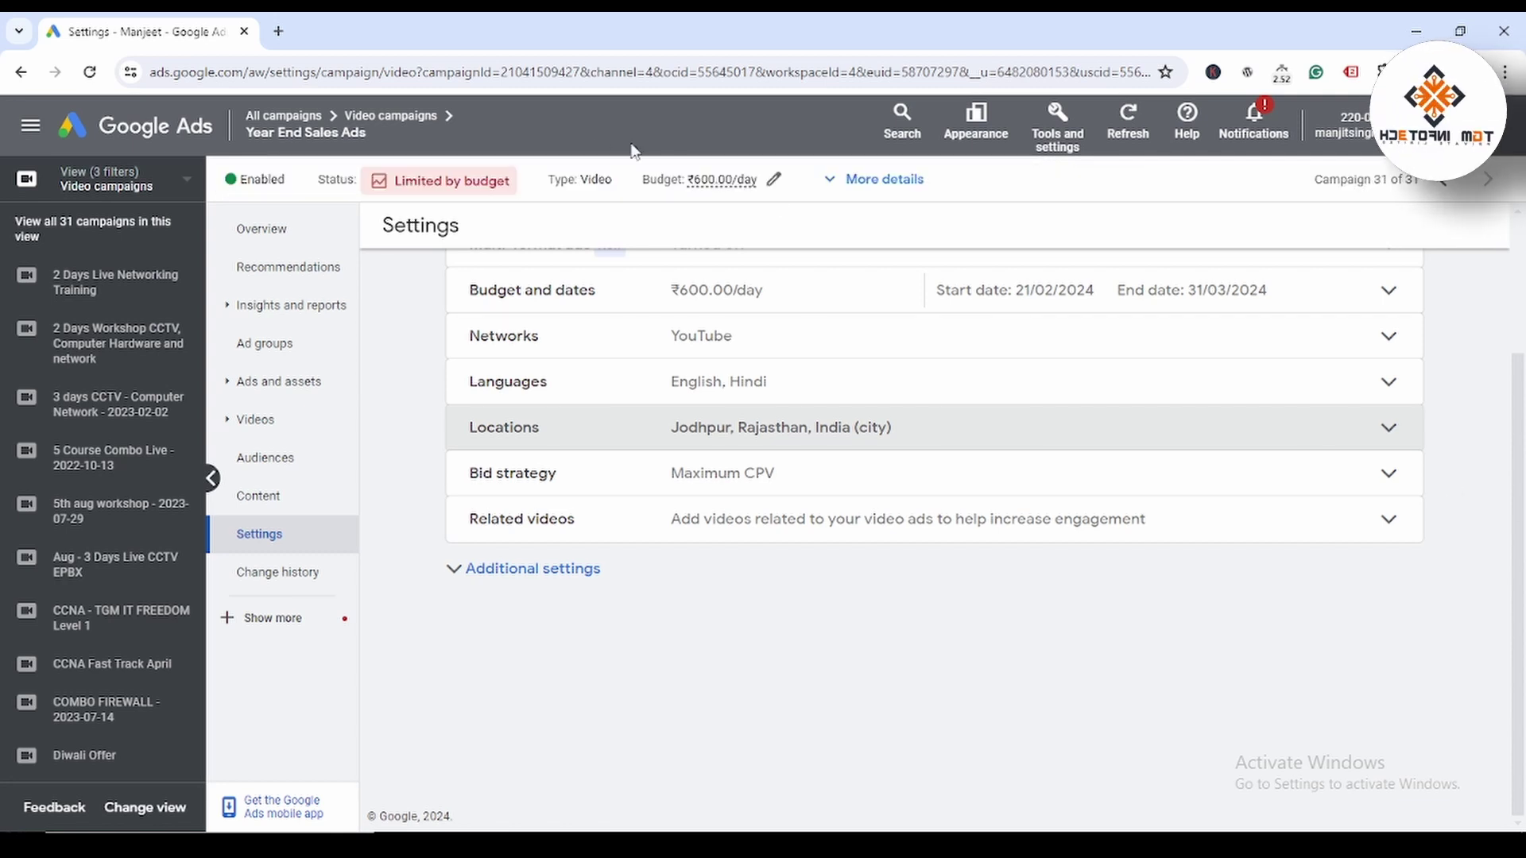
{"action": "left_click", "coordinate": [588, 71]}
{"action": "key", "text": "Return"}
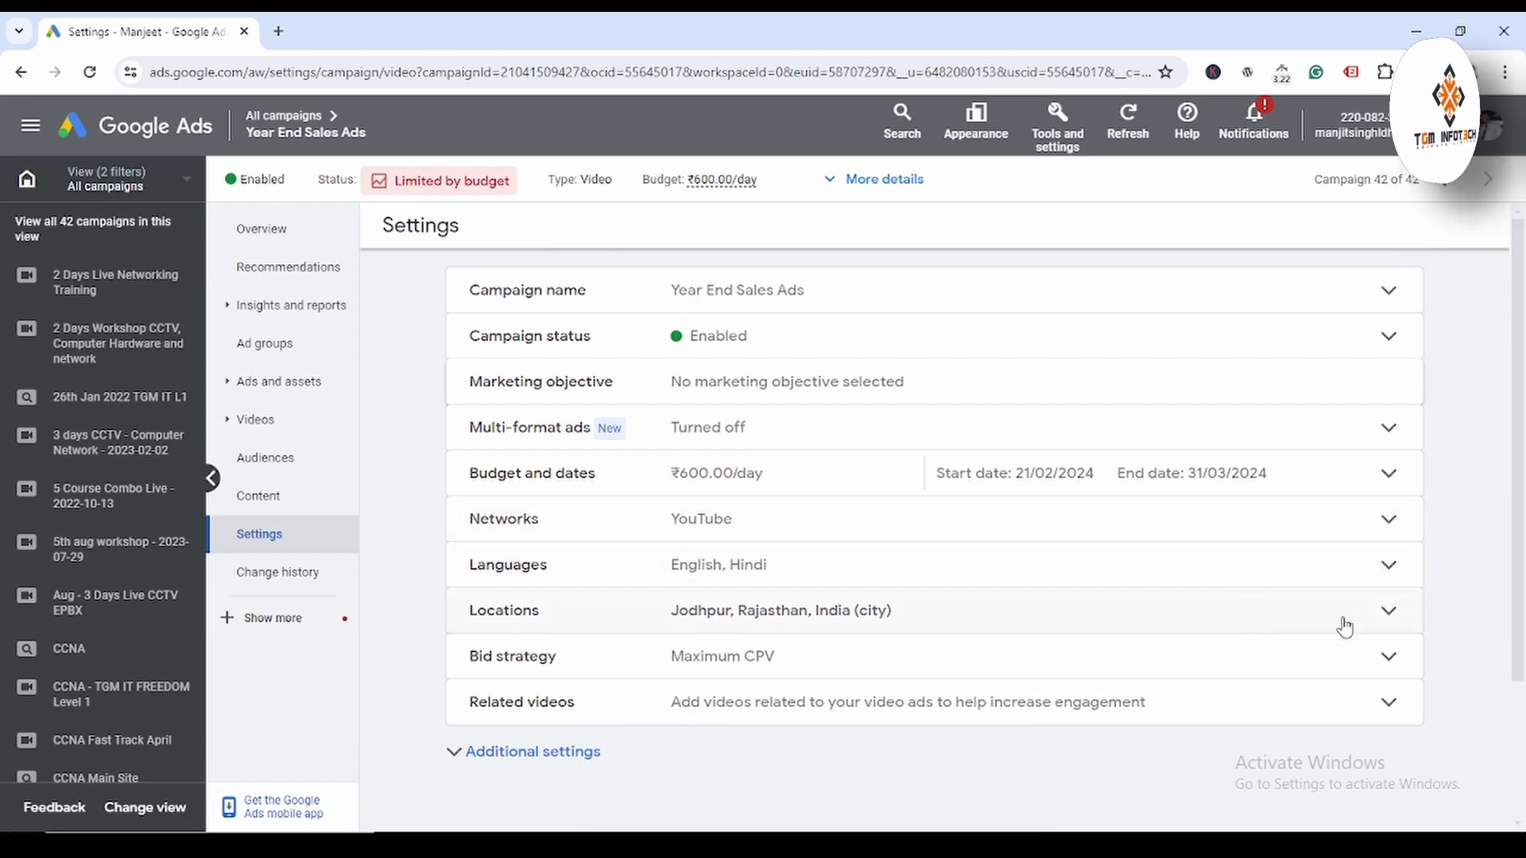
Step: Add the cities of Delhi, Delhi, India and Mumbai, Maharashtra, India as targeted locations through the advanced location search
{"action": "left_click", "coordinate": [1385, 614]}
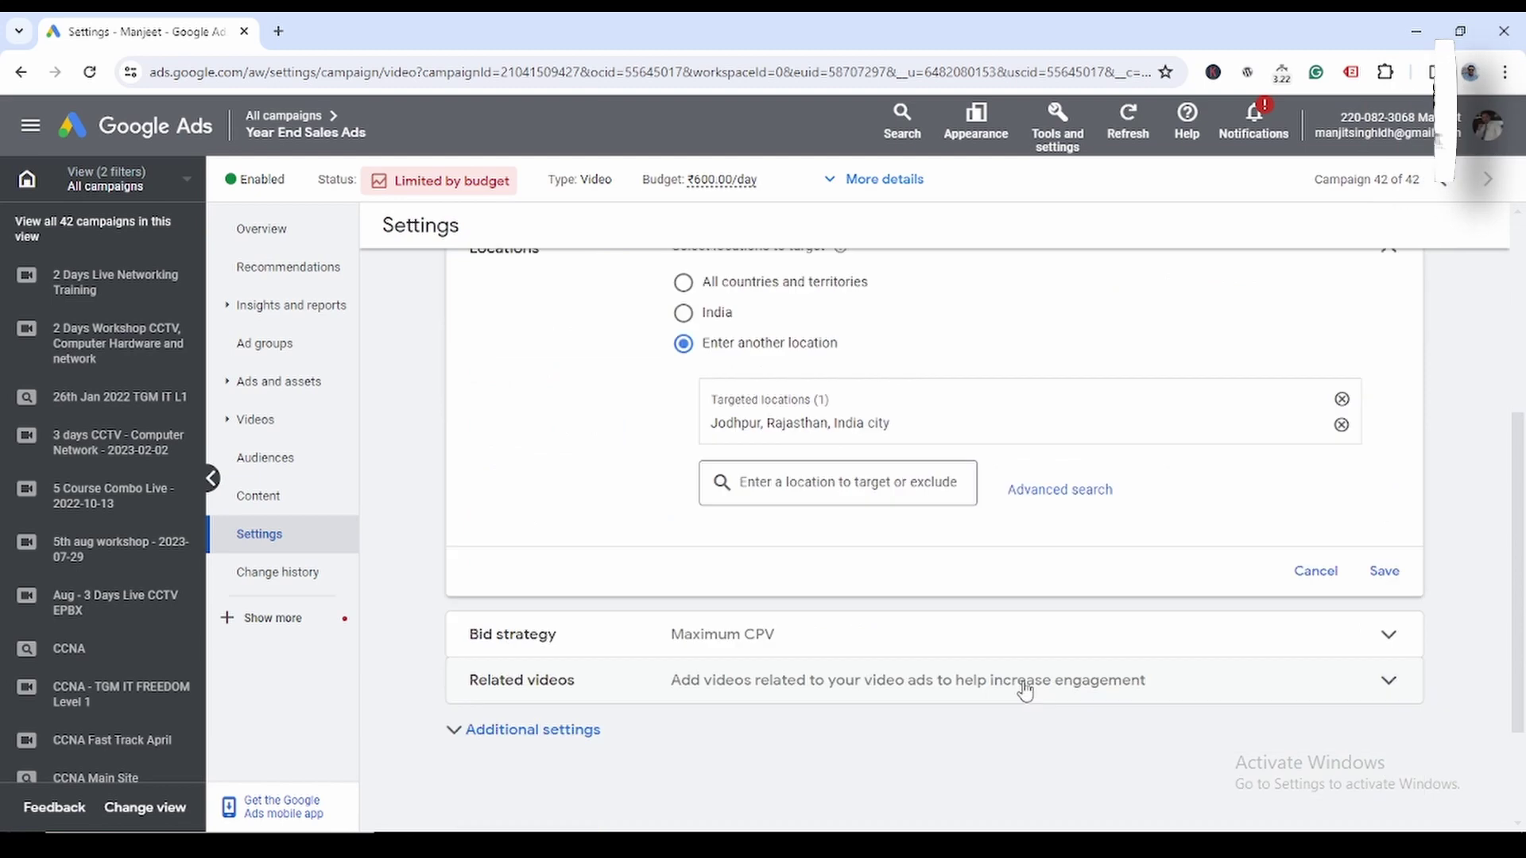
{"action": "left_click", "coordinate": [1062, 491]}
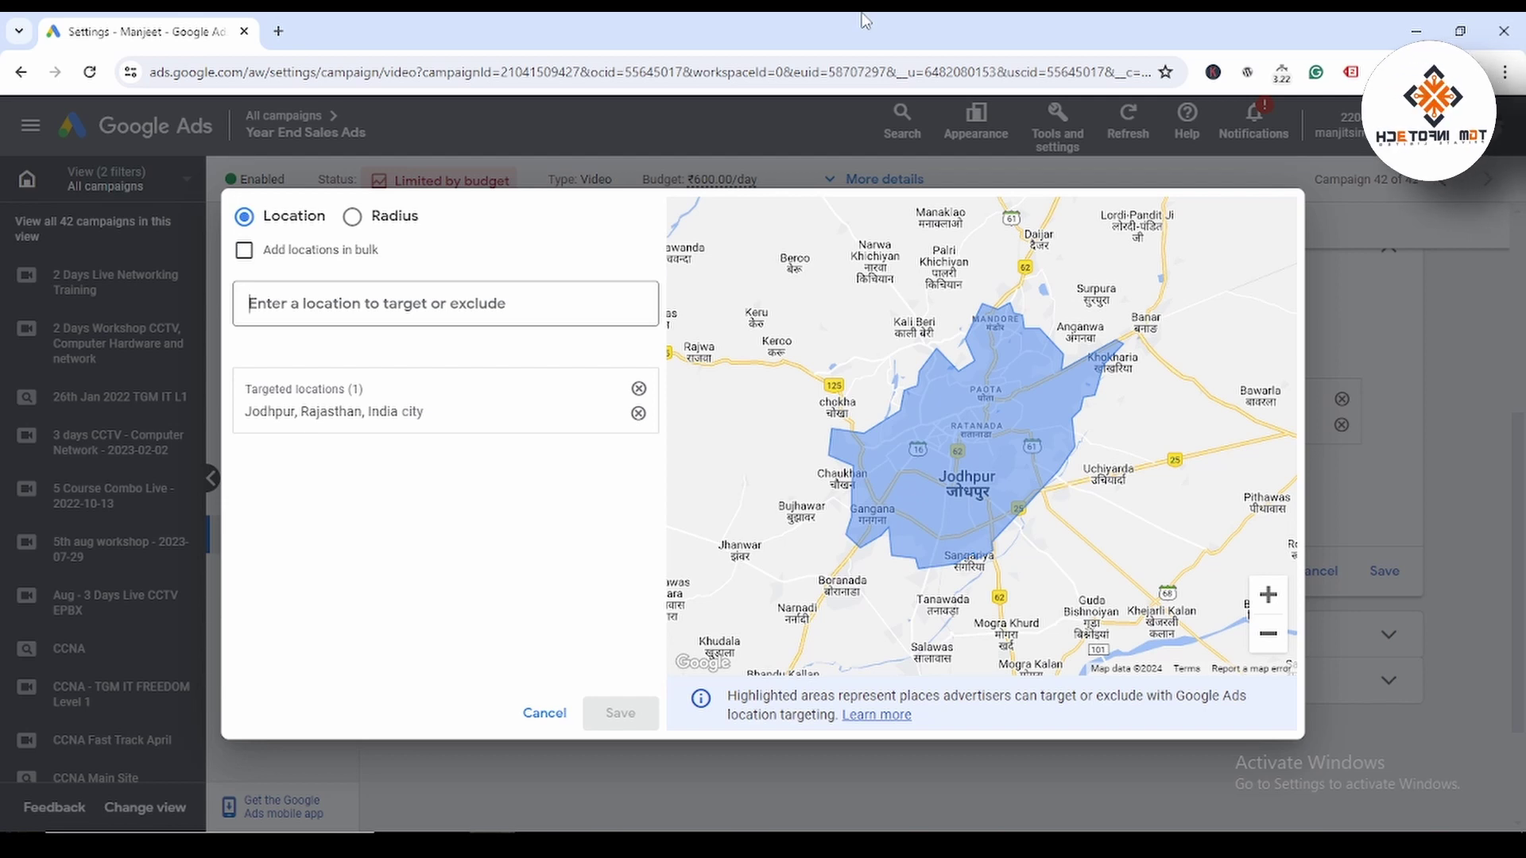
{"action": "type", "text": "delhi"}
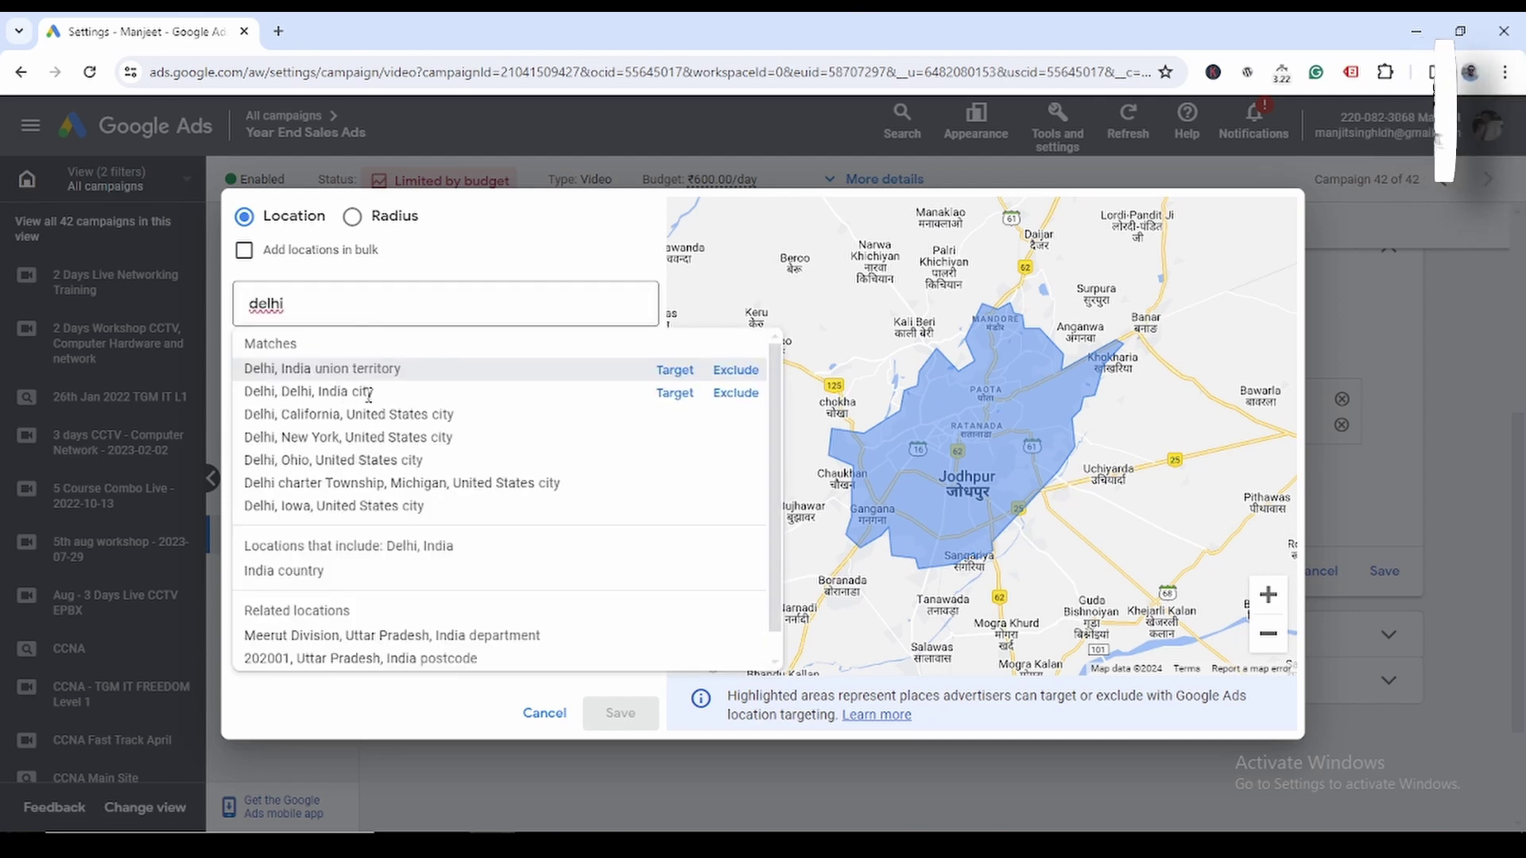
{"action": "left_click", "coordinate": [675, 394]}
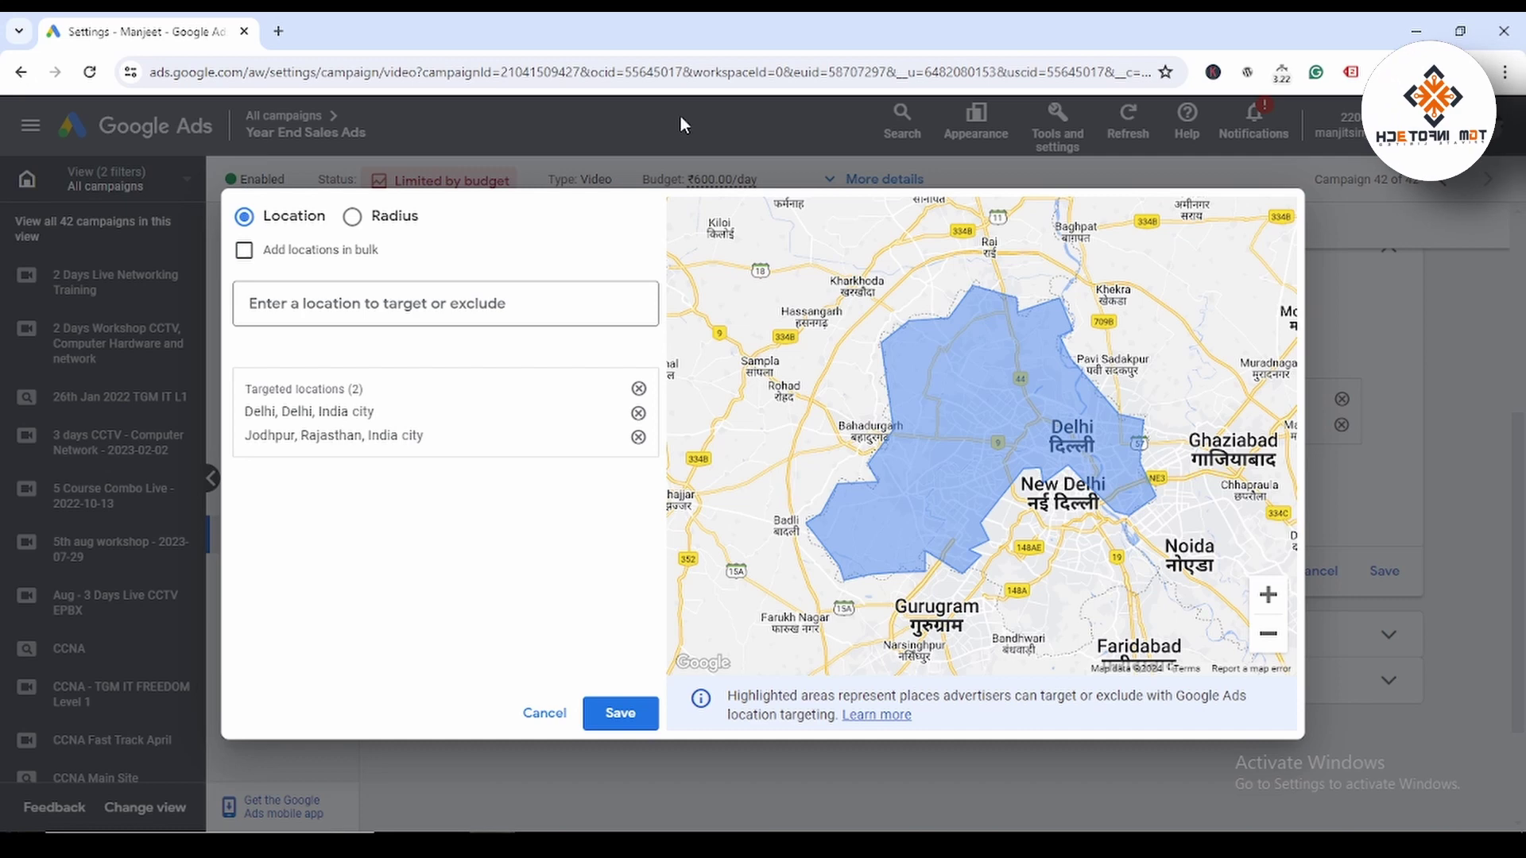
{"action": "type", "text": "mumb"}
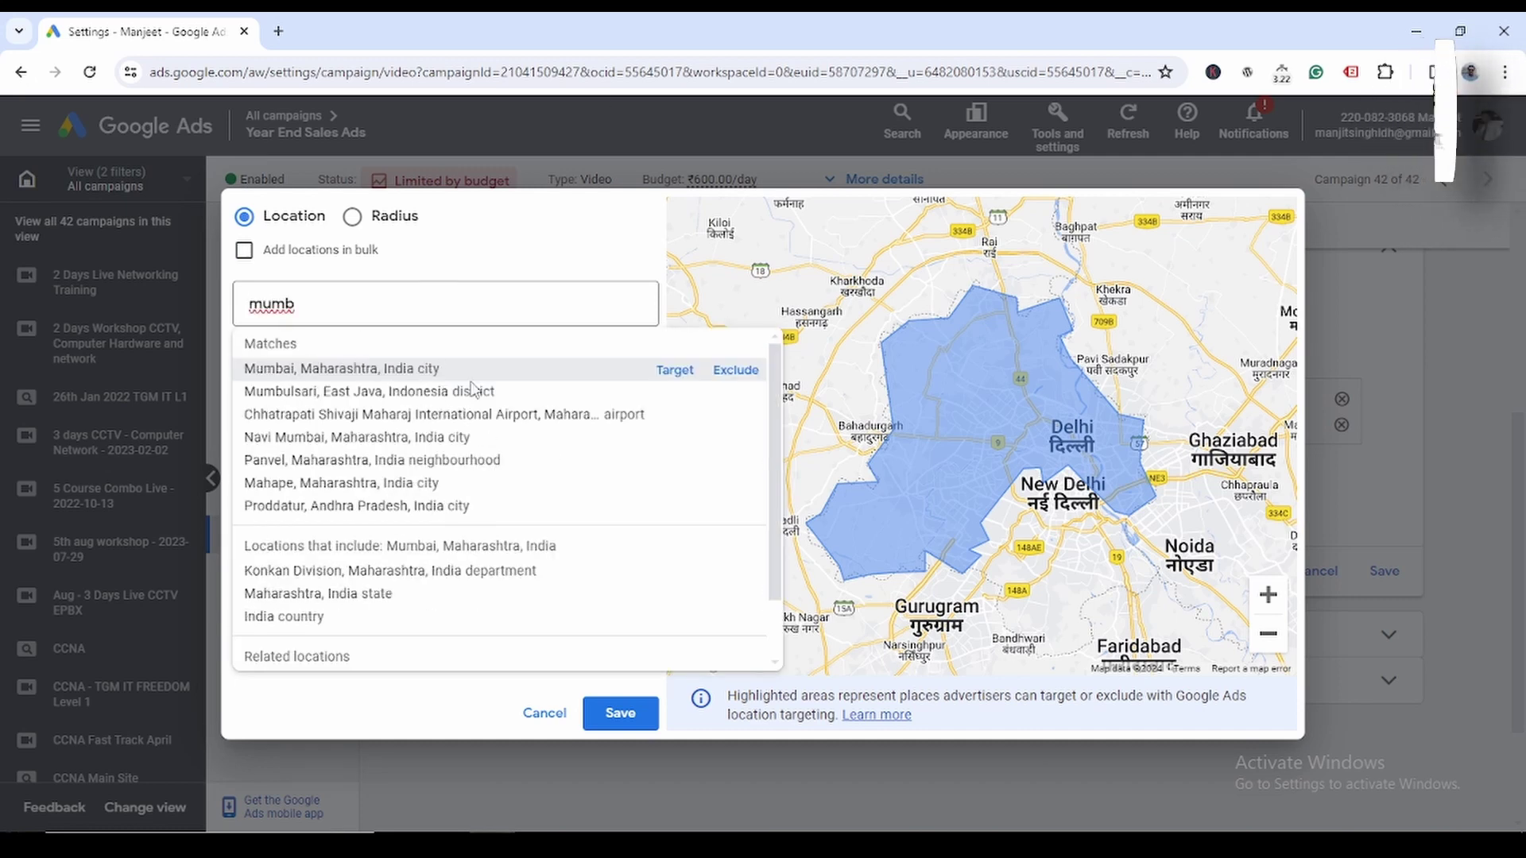
{"action": "left_click", "coordinate": [675, 370]}
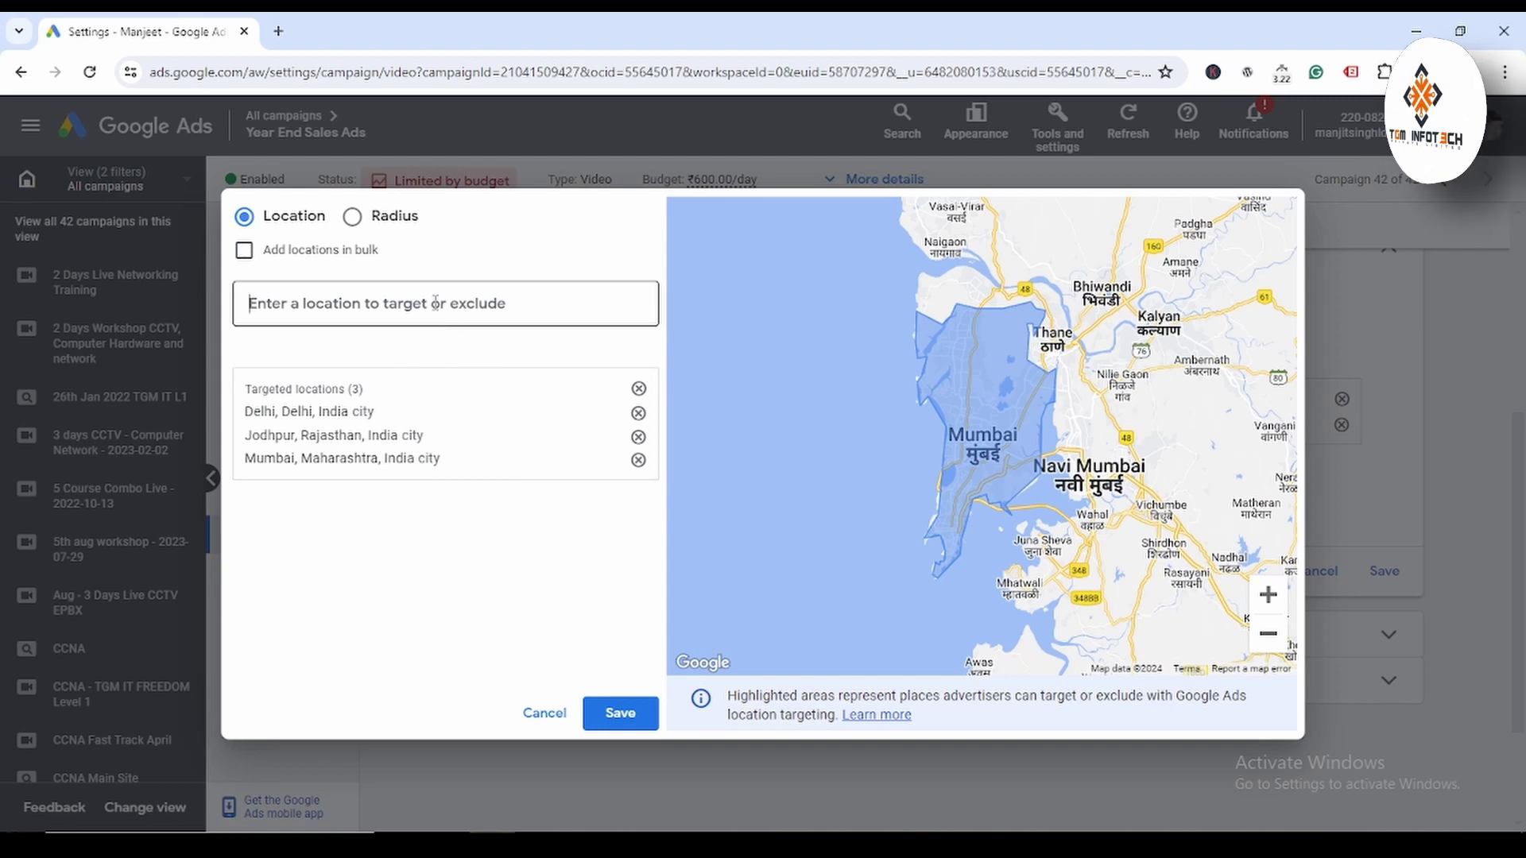
Step: Add the cities of Pune, Maharashtra, Jaipur, Rajasthan and Indore, Madhya Pradesh as targeted locations and save the campaign's location settings
{"action": "type", "text": "pune"}
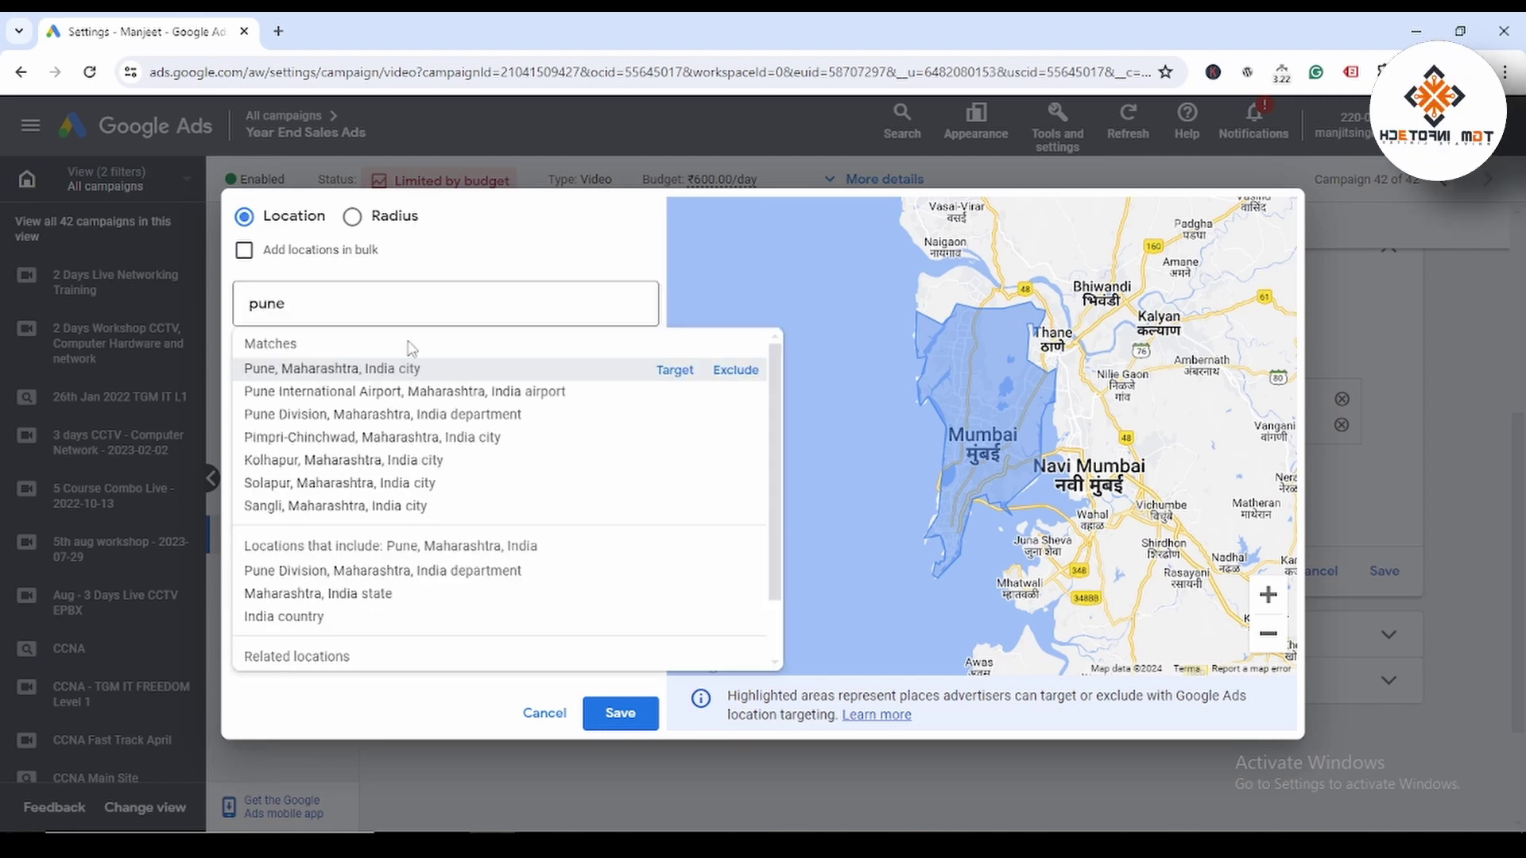
{"action": "left_click", "coordinate": [674, 371]}
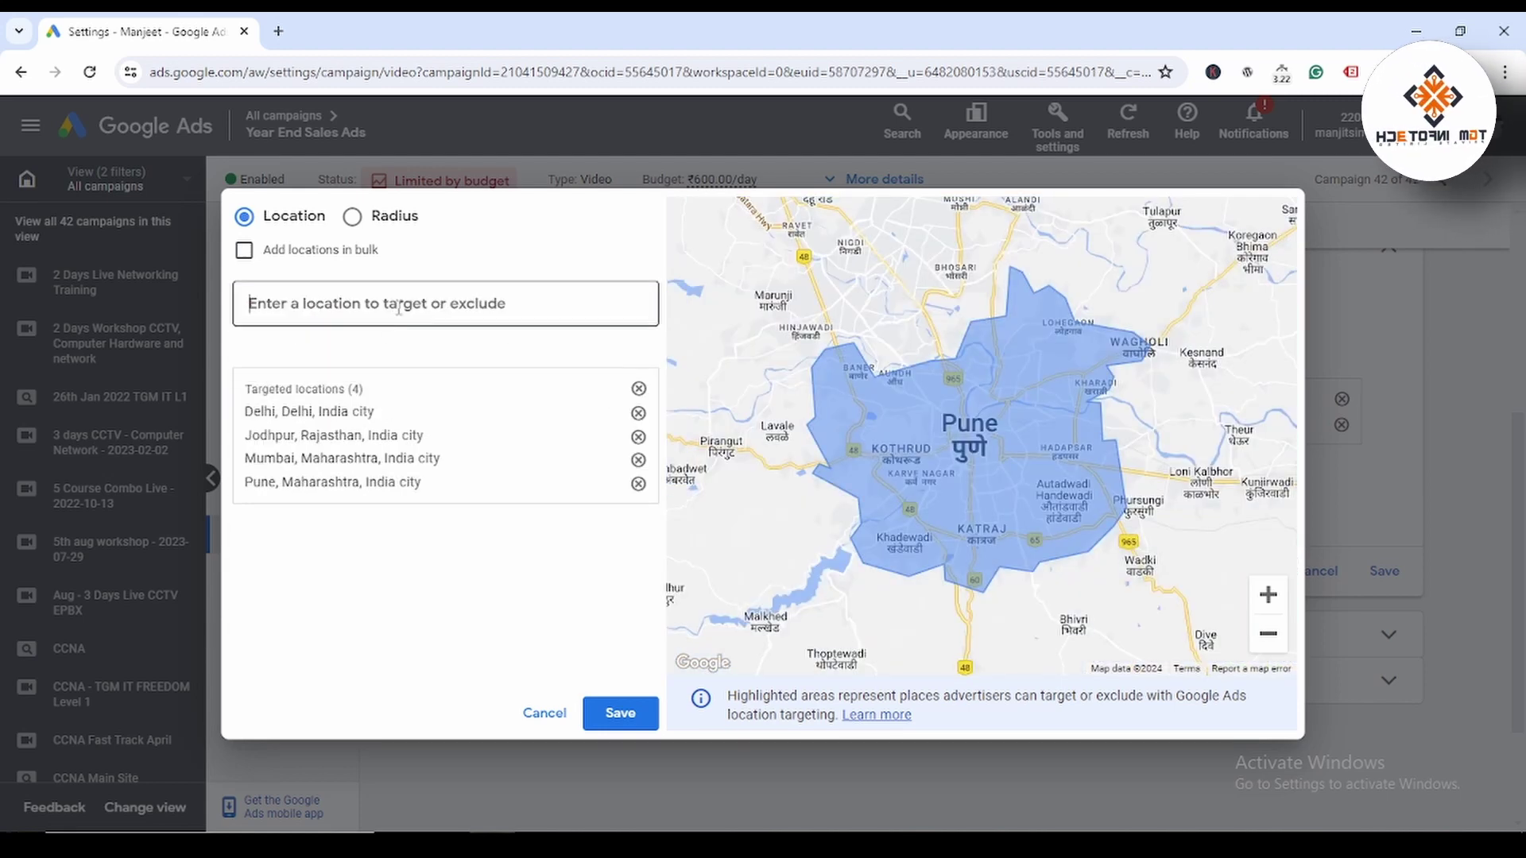
{"action": "type", "text": "jaipur"}
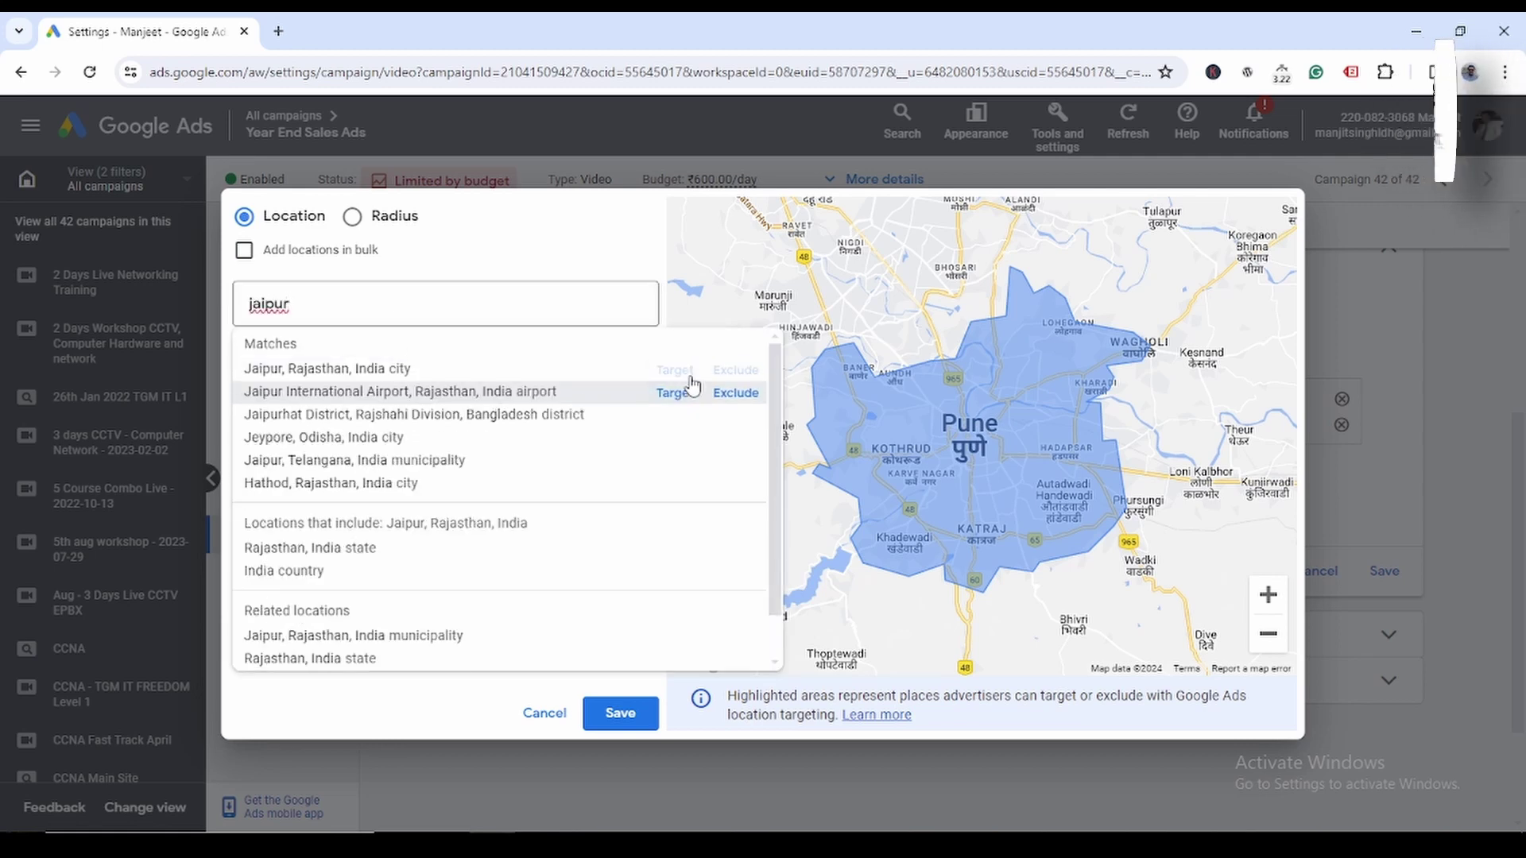
{"action": "left_click", "coordinate": [680, 372]}
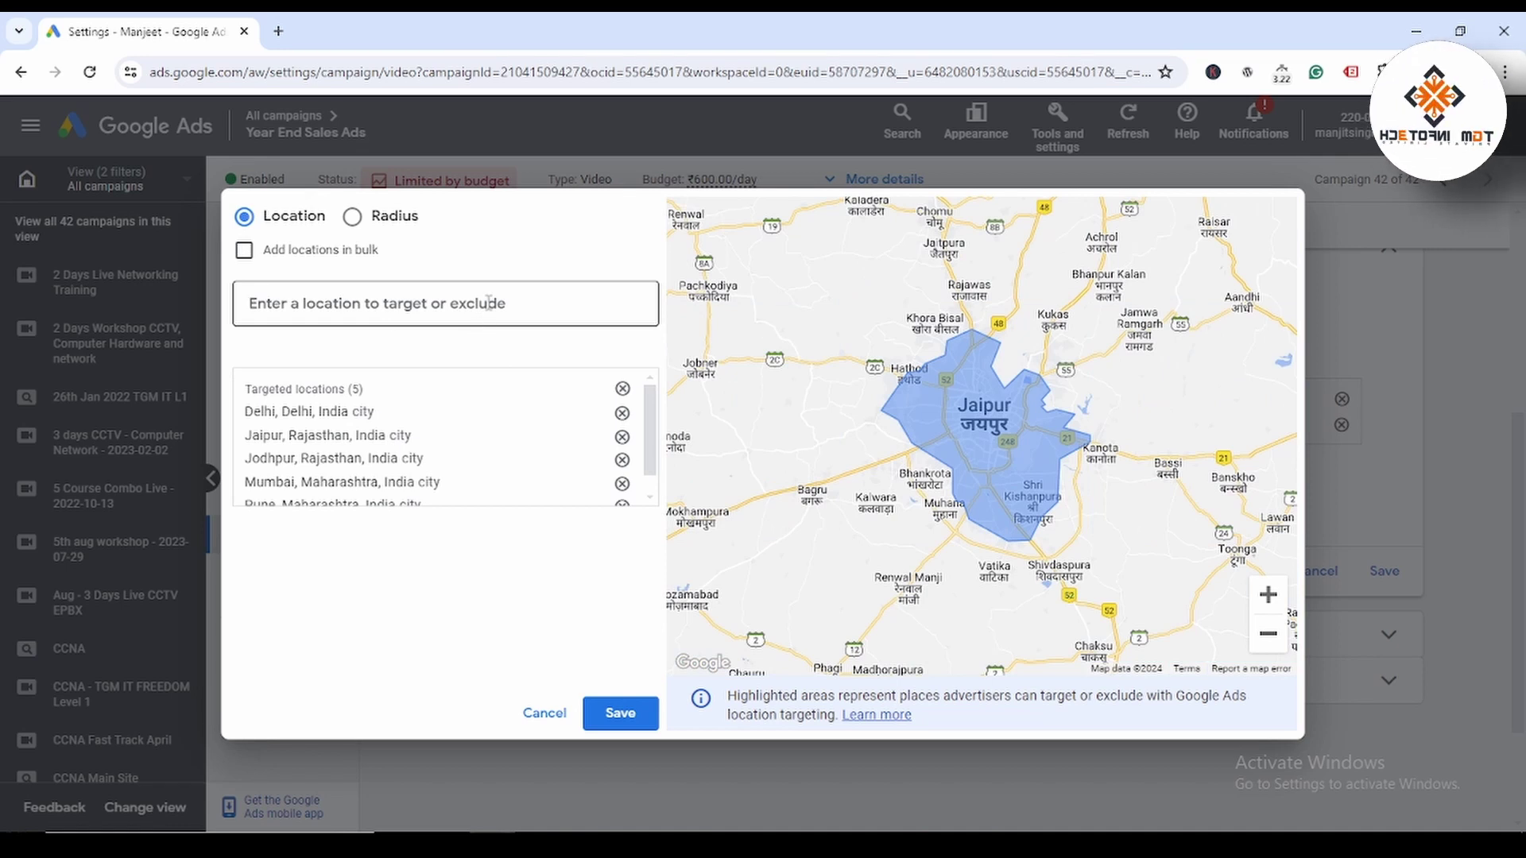
{"action": "type", "text": "indore"}
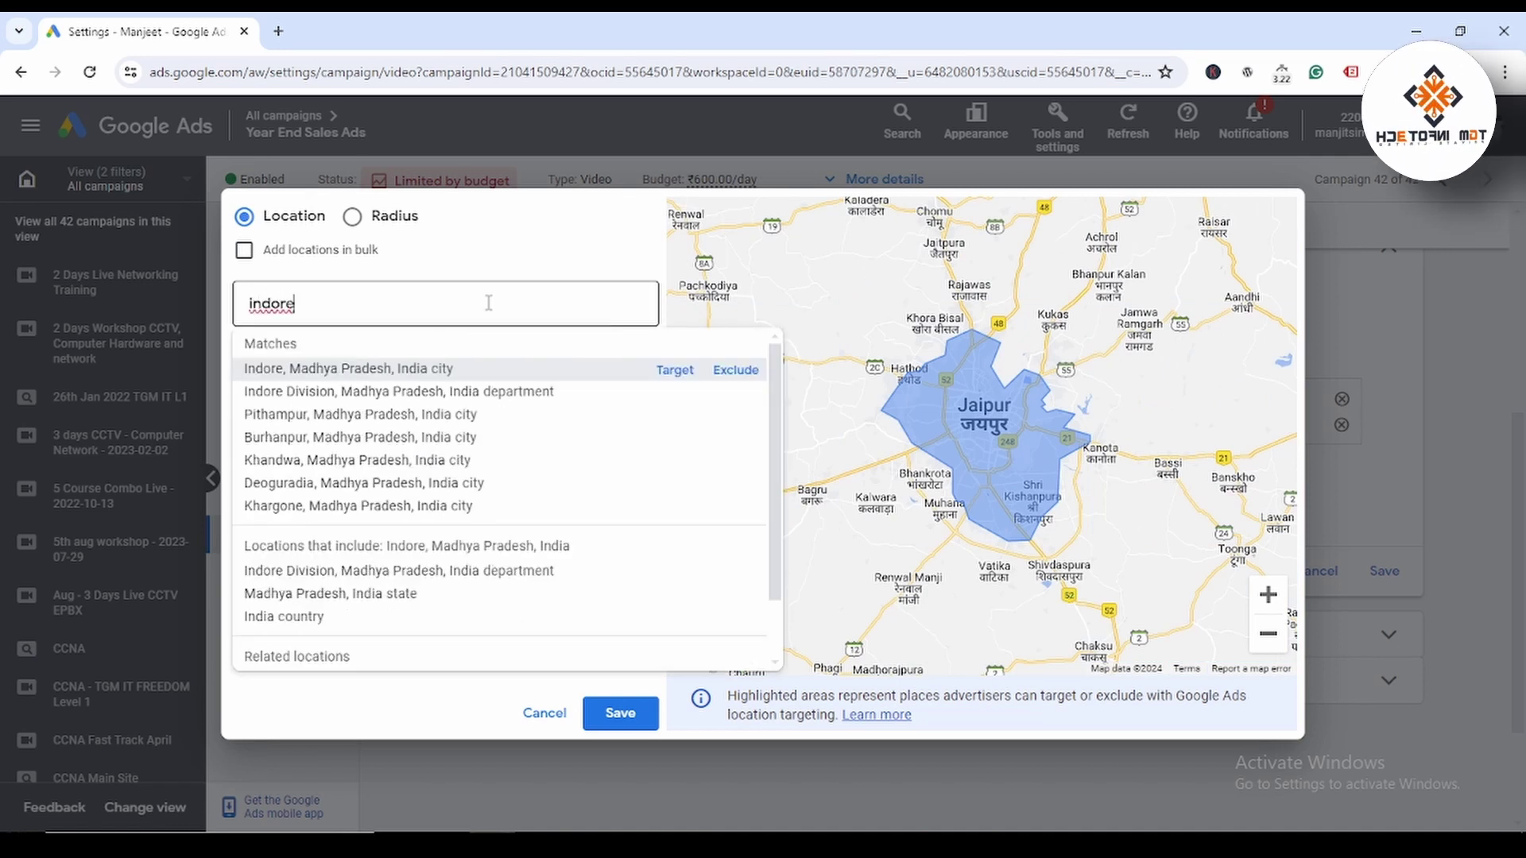
{"action": "left_click", "coordinate": [675, 371]}
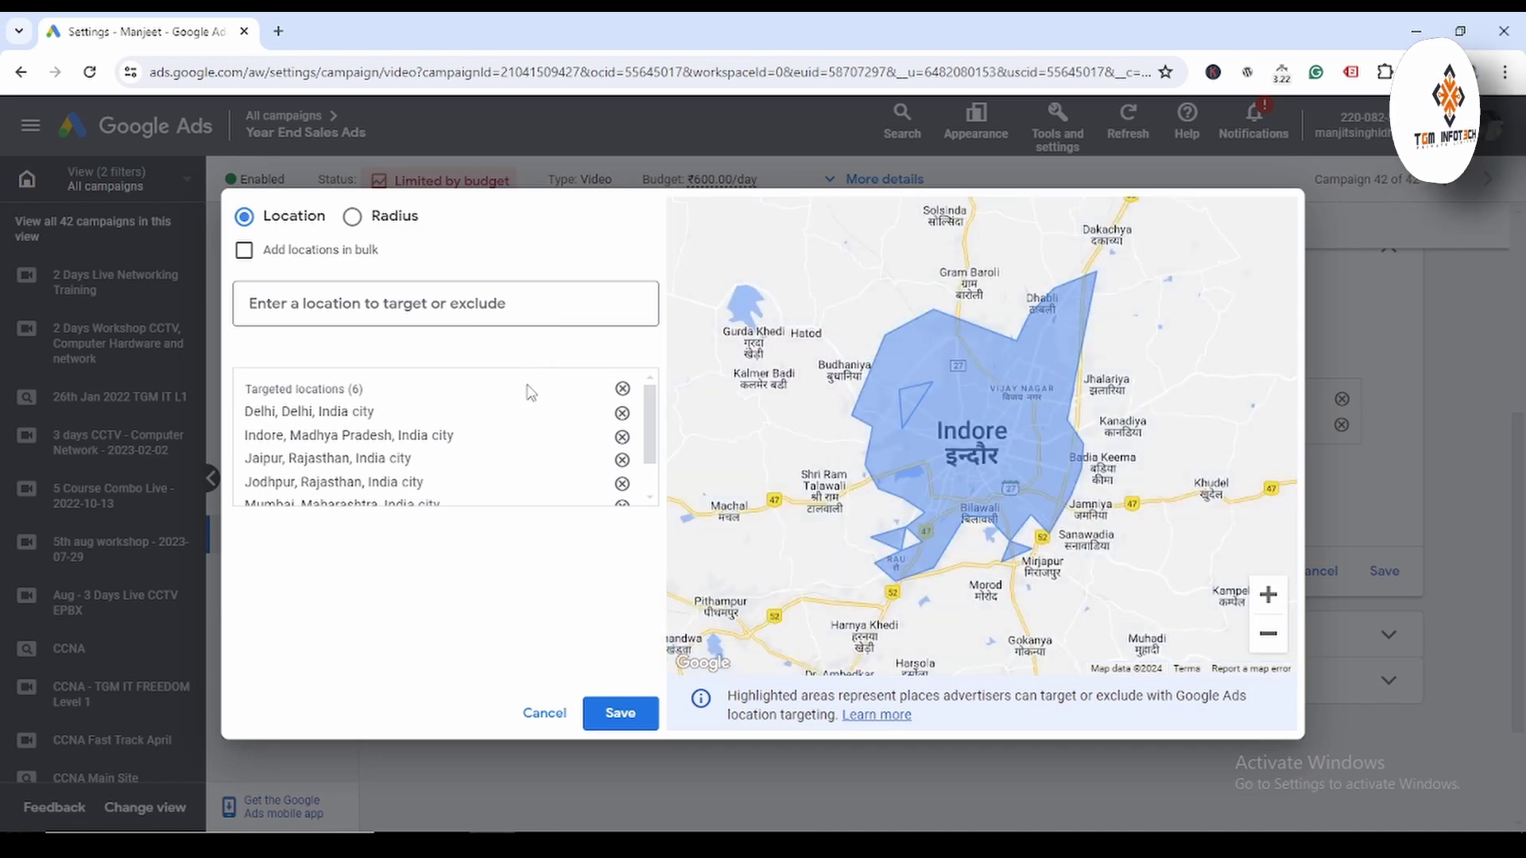
{"action": "scroll", "coordinate": [545, 467], "scroll_direction": "down", "scroll_amount": 1}
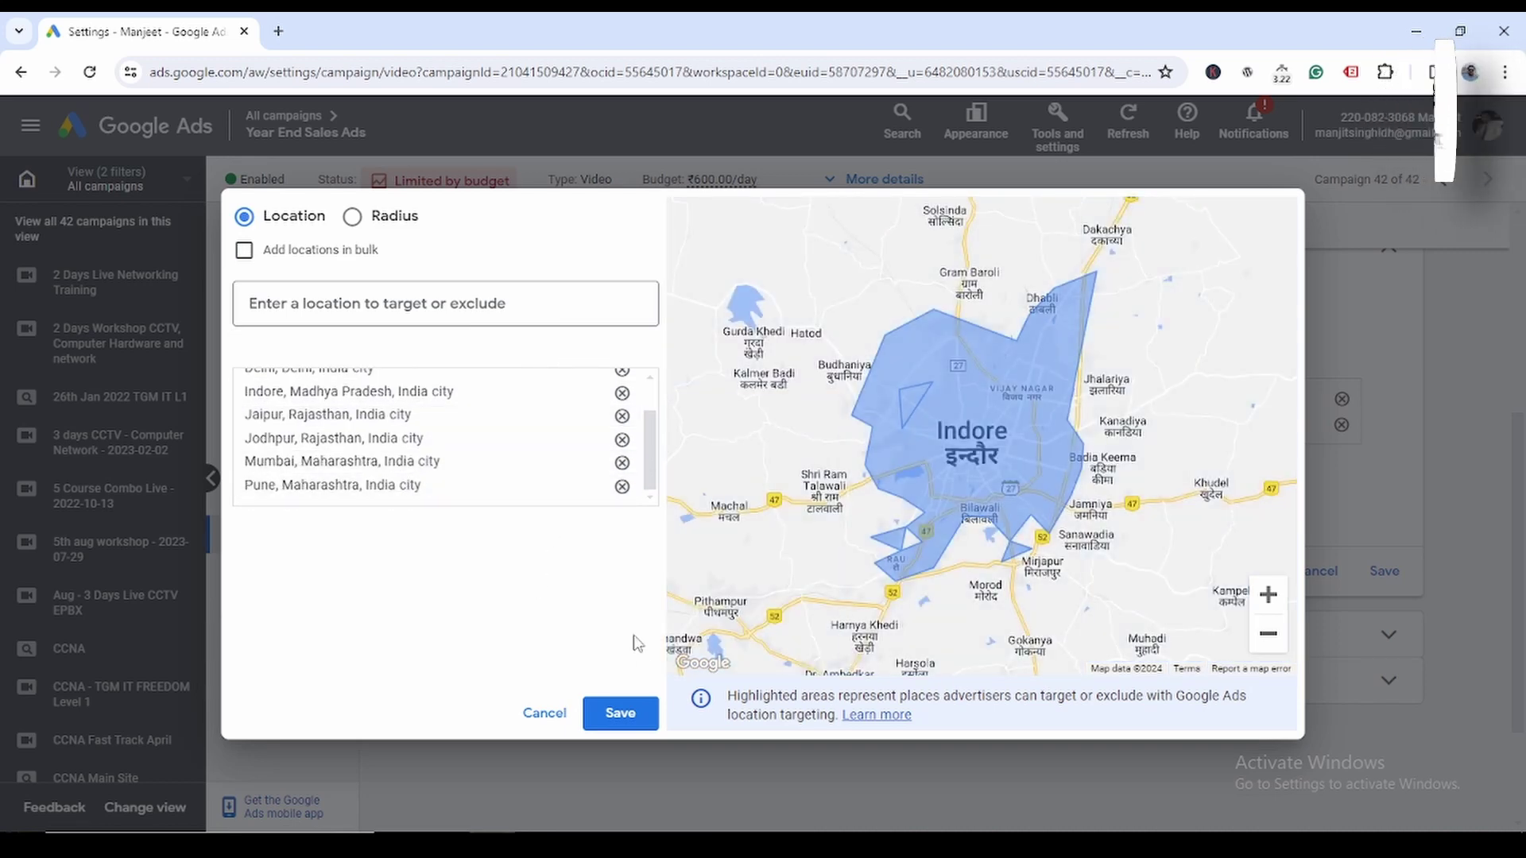
{"action": "left_click", "coordinate": [638, 725]}
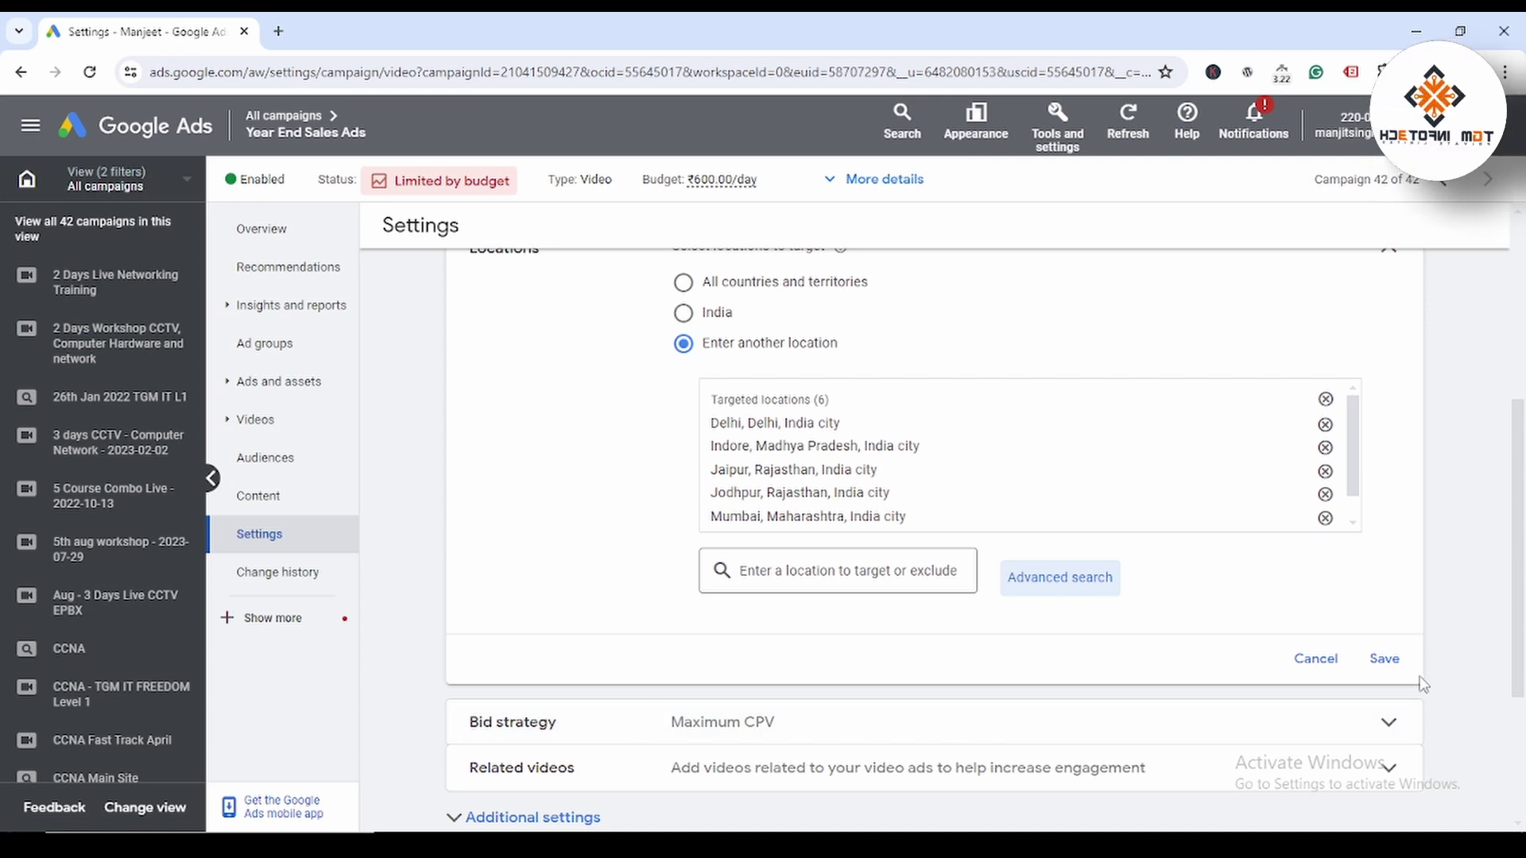
{"action": "left_click", "coordinate": [1399, 659]}
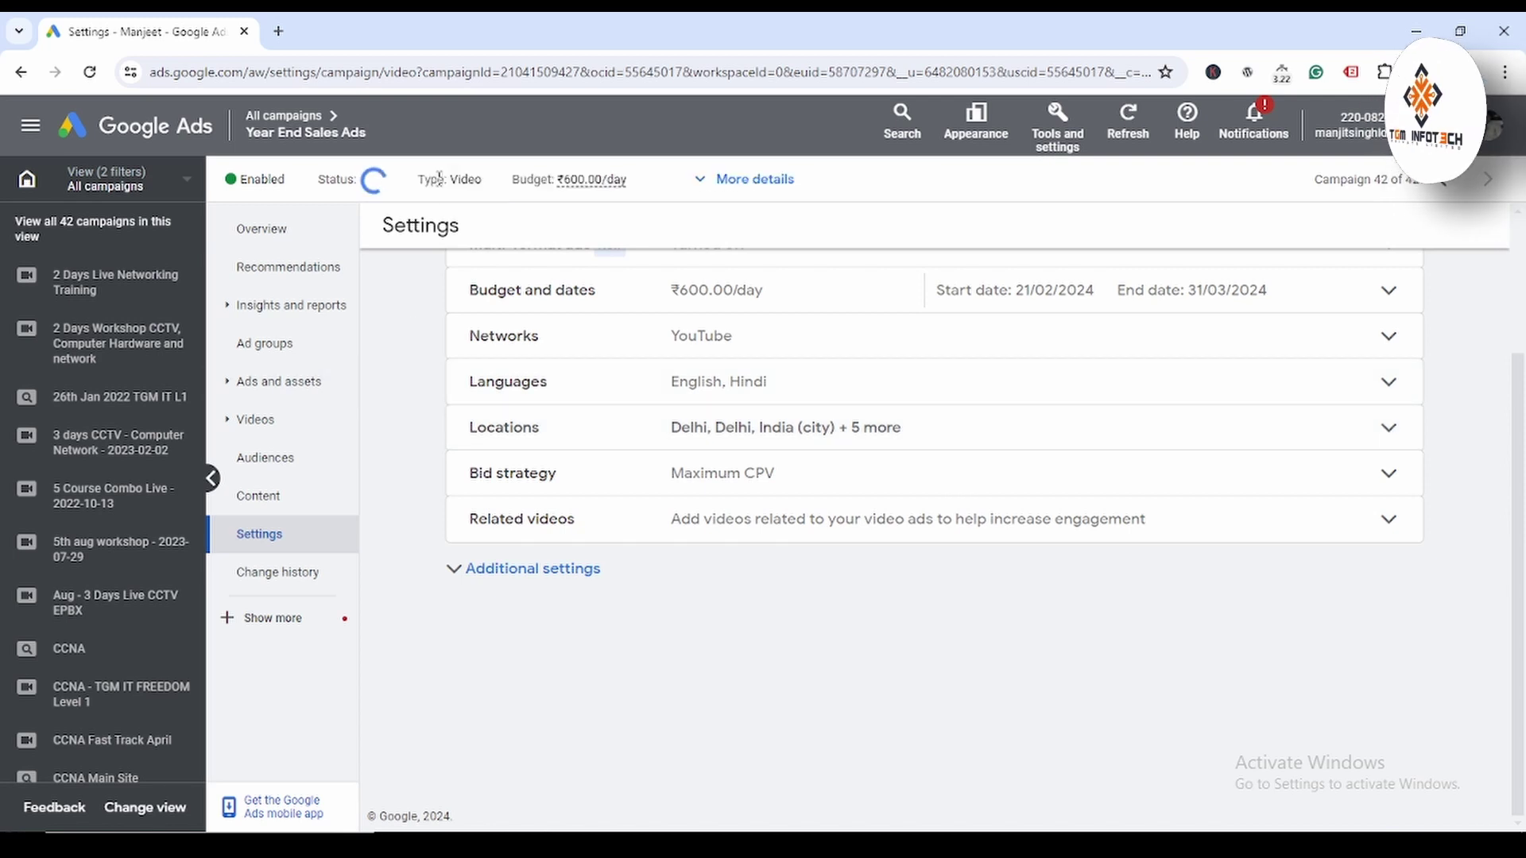
Step: Raise the Year End Sales Ads campaign's daily budget to the recommended ₹2,100.00 from its Limited by budget status and apply it
{"action": "left_click", "coordinate": [441, 185]}
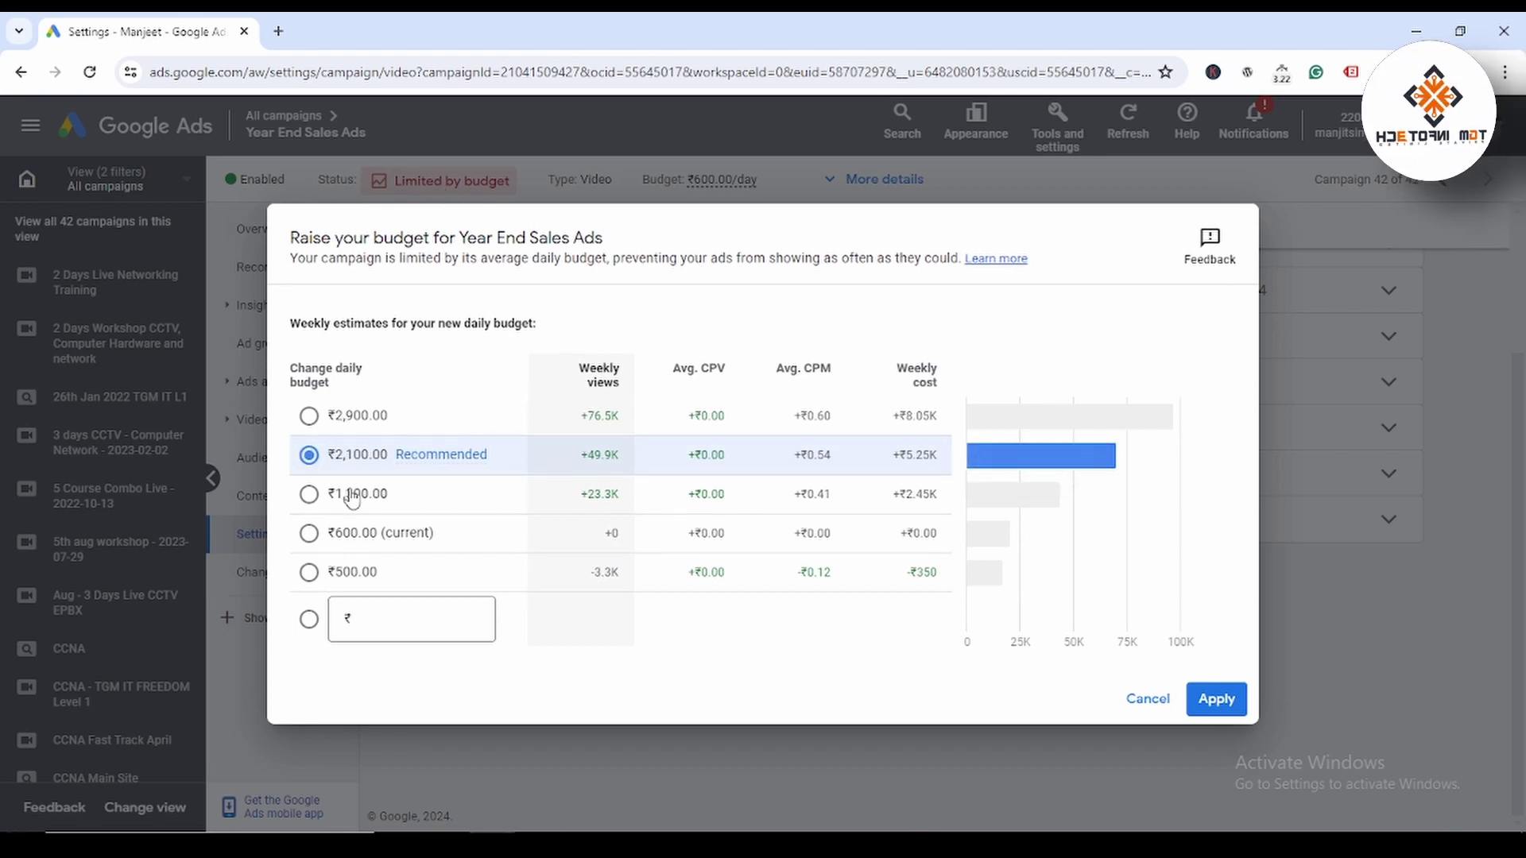
{"action": "left_click", "coordinate": [310, 498]}
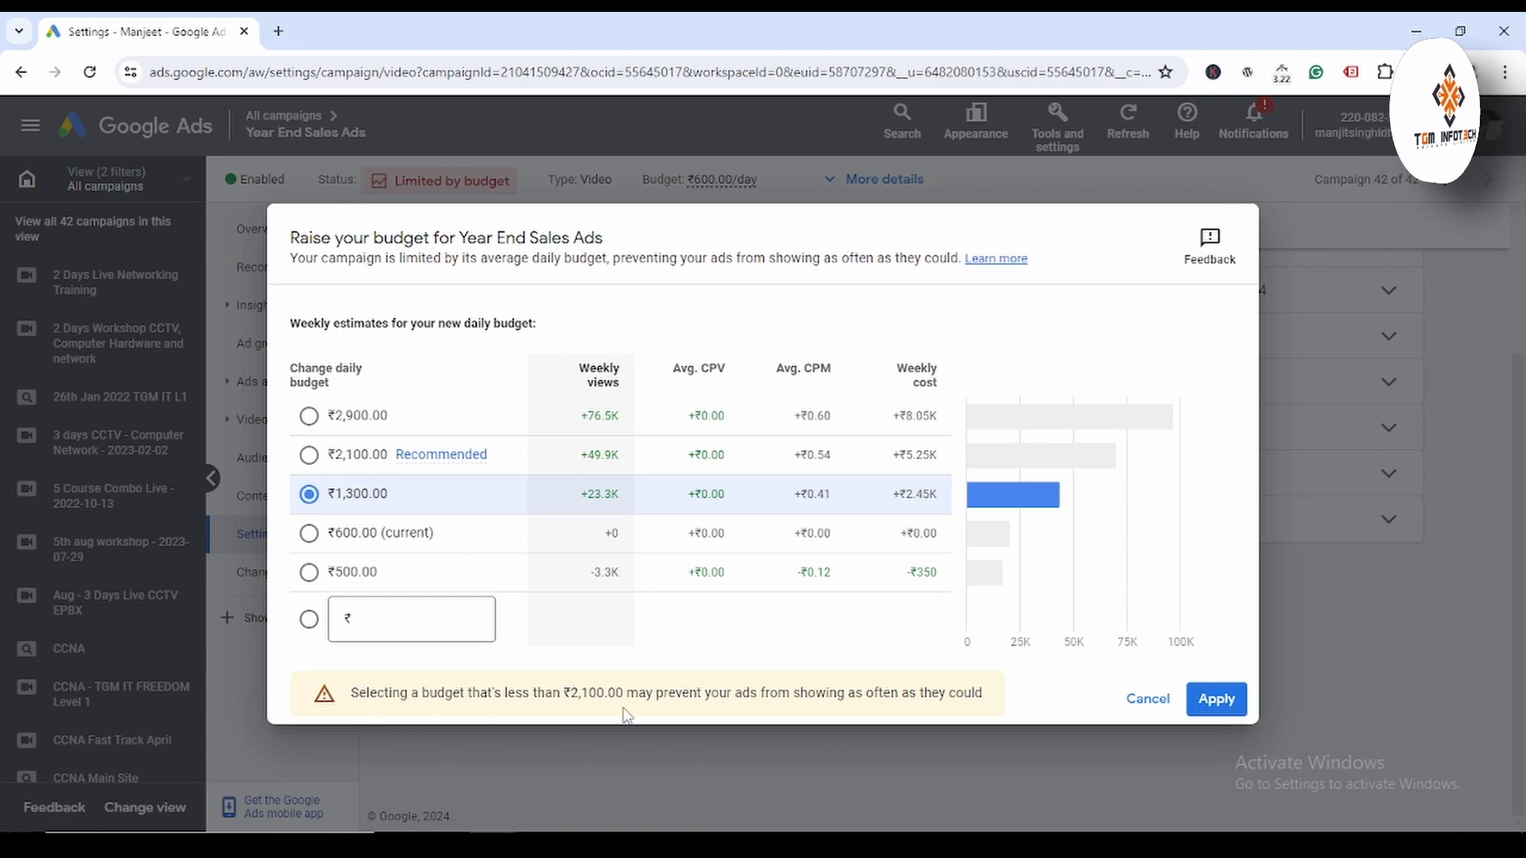
{"action": "left_click", "coordinate": [309, 455]}
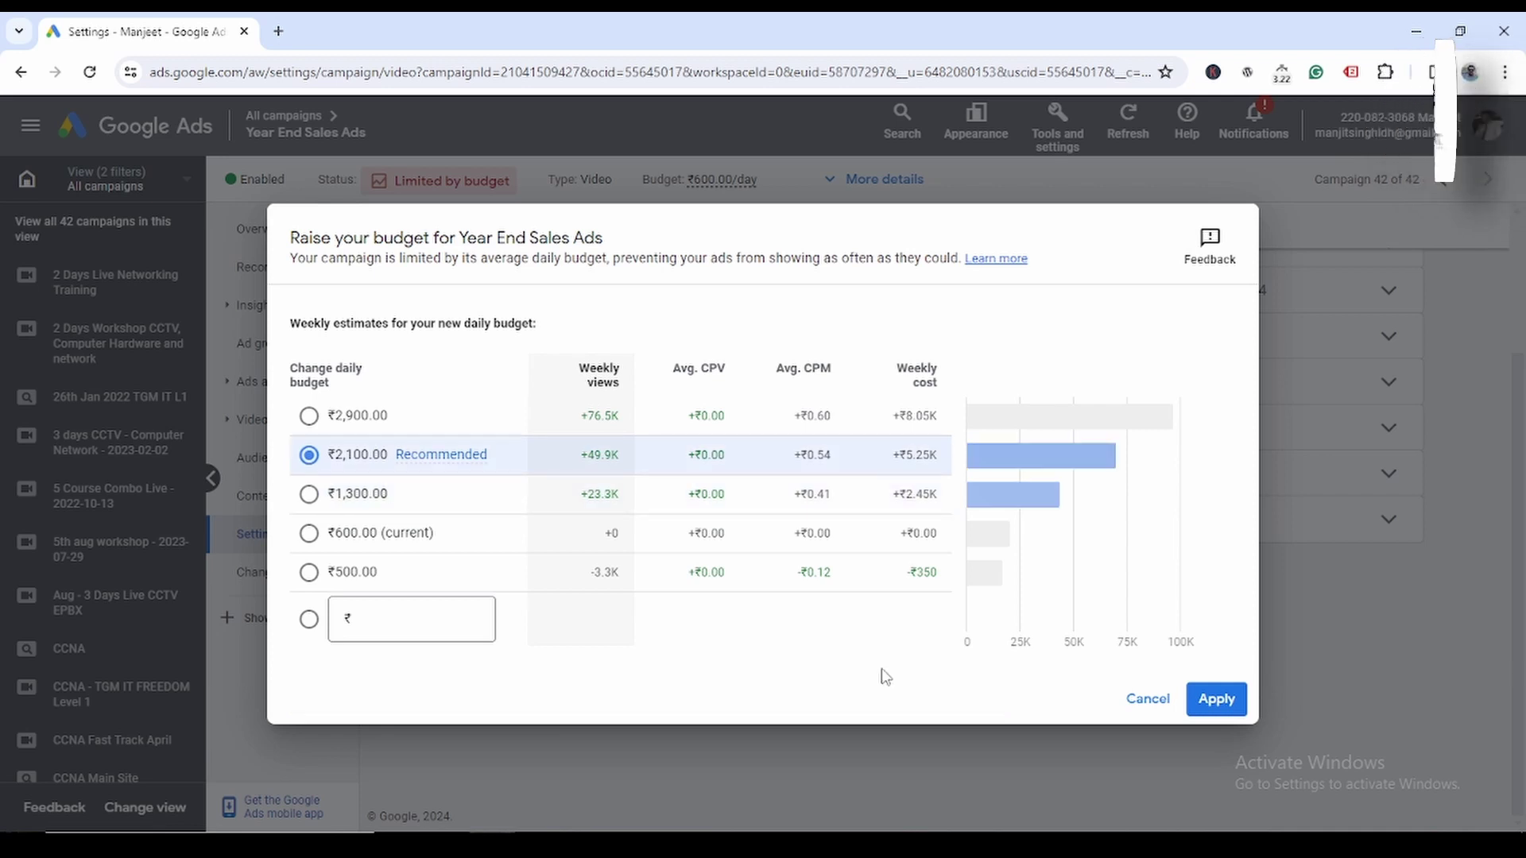
{"action": "left_click", "coordinate": [1216, 699]}
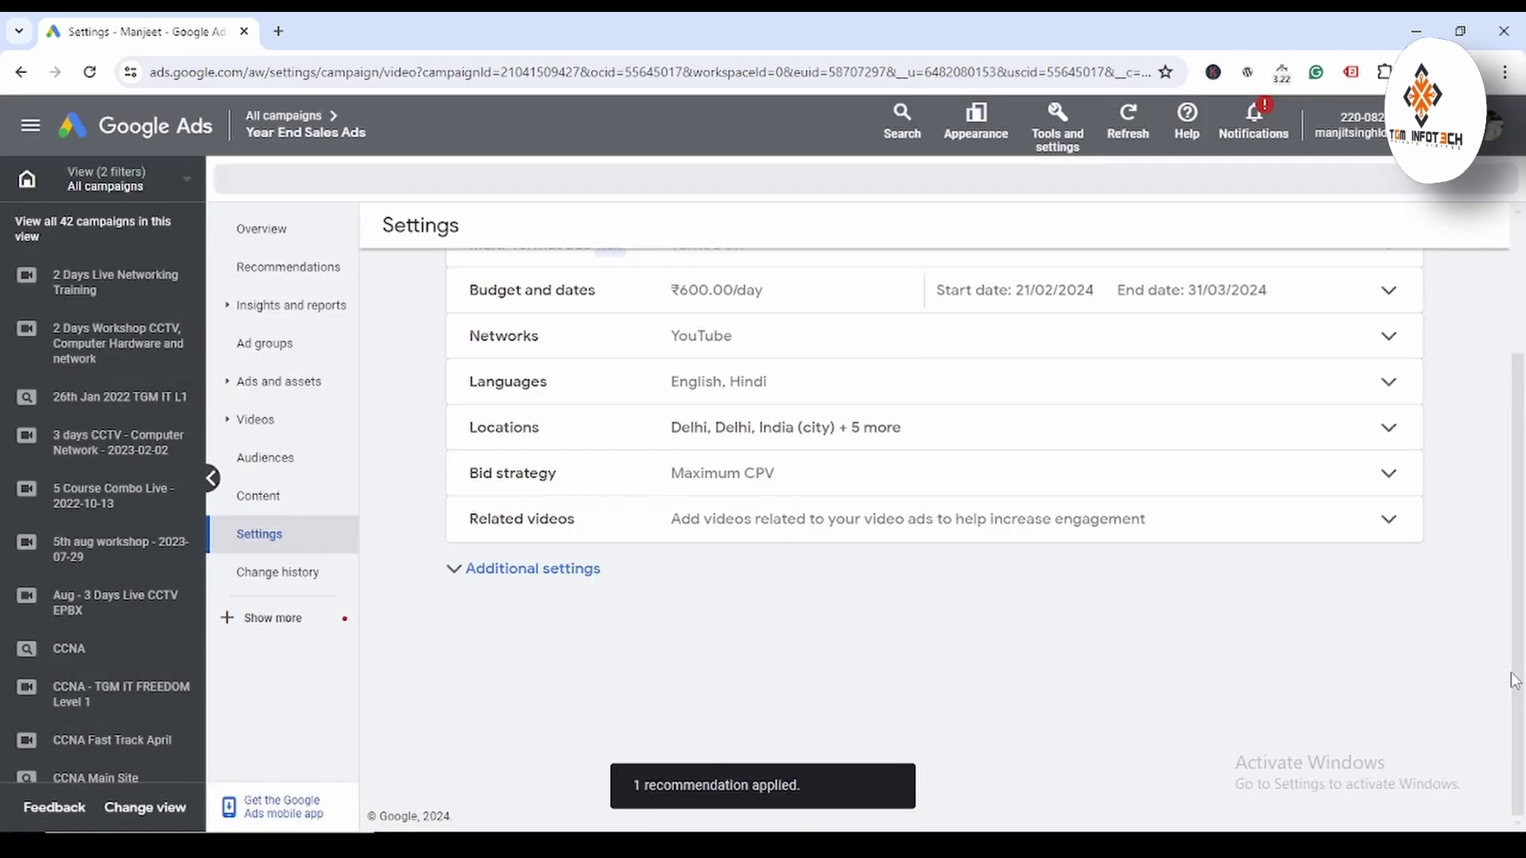